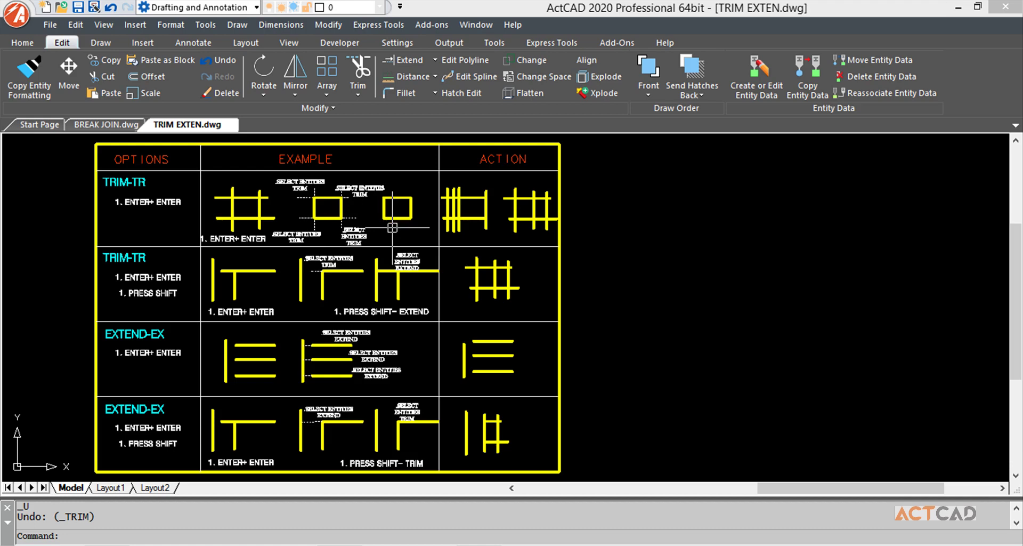
# - Trim both horizontals of the first ACTION grid back to the leftmost vertical line
pyautogui.moveTo(480, 213)
pyautogui.mouseDown(button='middle')
pyautogui.moveTo(403, 236)
pyautogui.moveTo(432, 265)
pyautogui.moveTo(457, 269)
pyautogui.mouseUp(button='middle')
pyautogui.scroll(4, 402, 247)
pyautogui.scroll(-2, 402, 228)
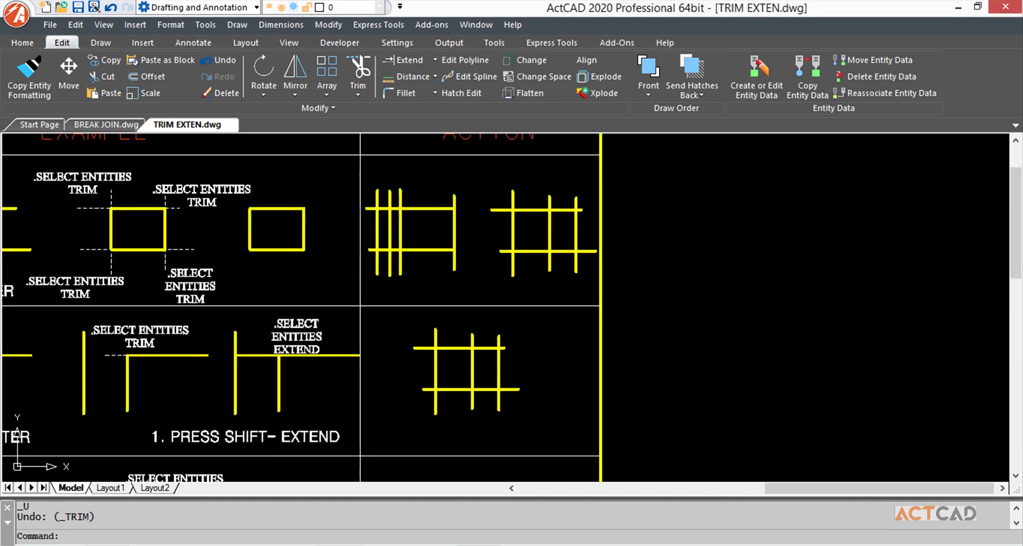
pyautogui.click(366, 68)
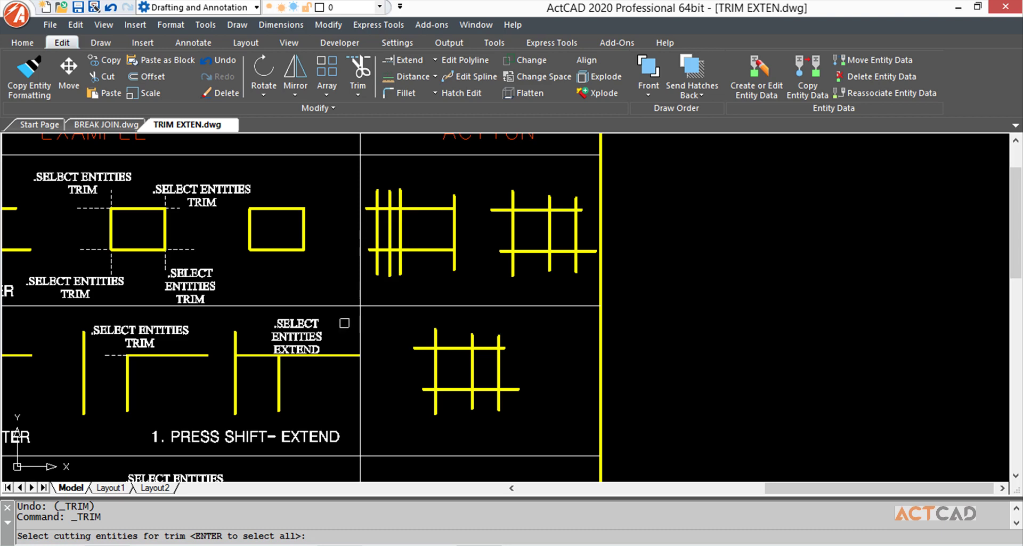
pyautogui.click(378, 228)
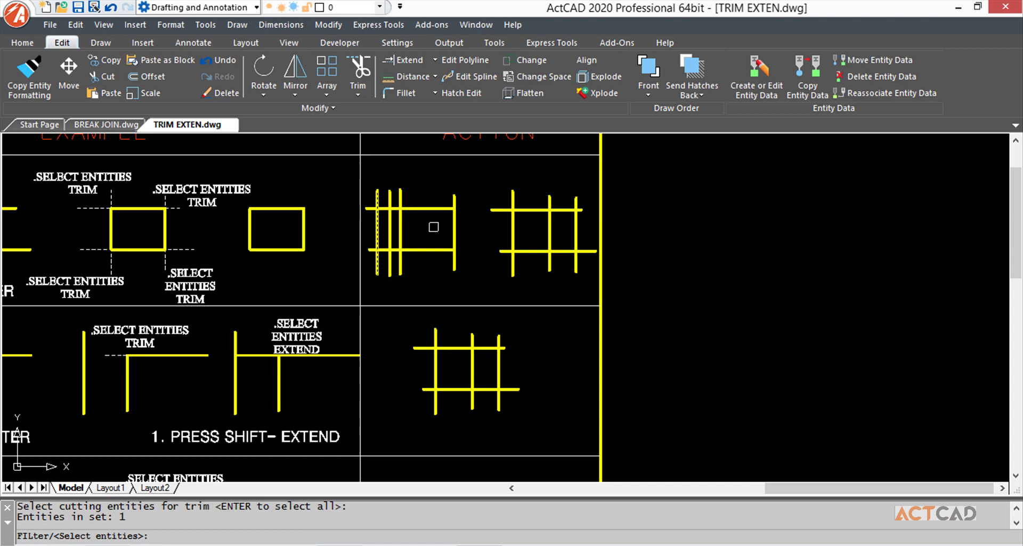
pyautogui.press('Return')
pyautogui.click(421, 207)
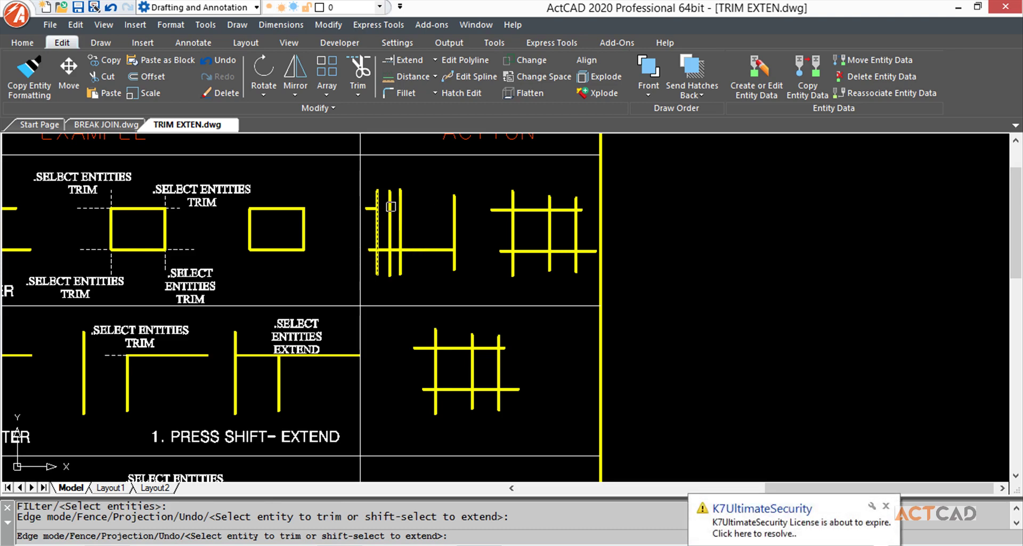
pyautogui.click(434, 249)
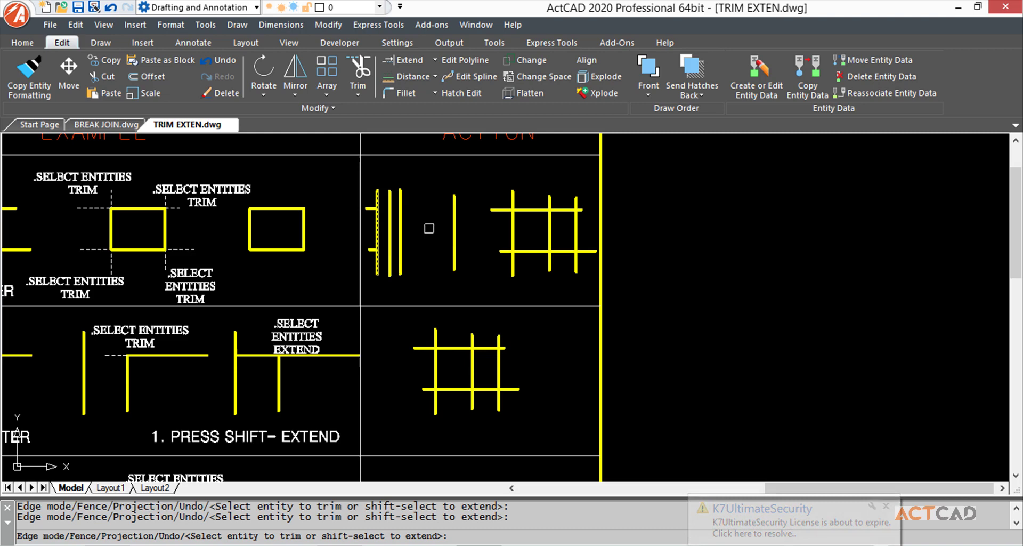
pyautogui.press('Escape')
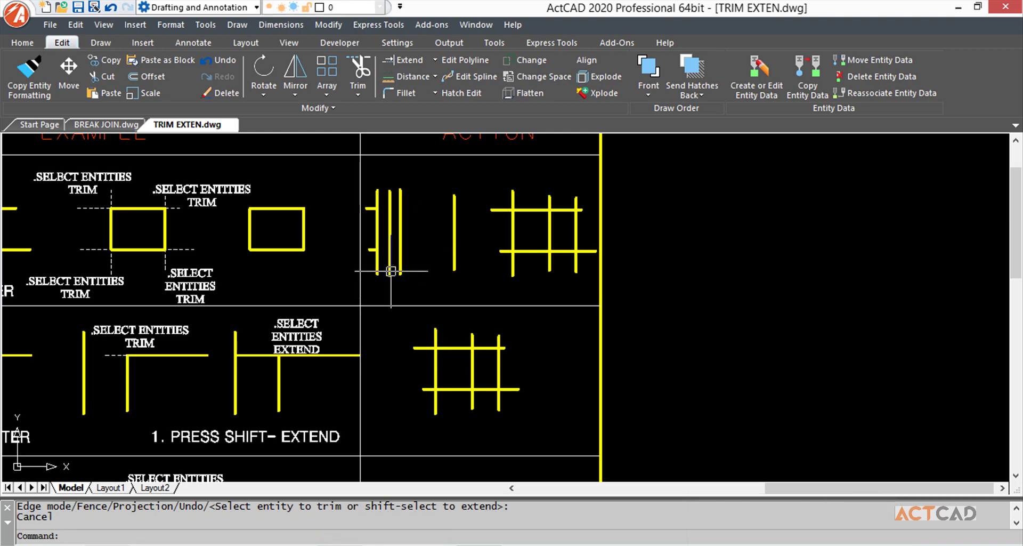
# - Run TR with every line as a cutting edge and trim each overhanging stub of the second grid
pyautogui.click(70, 534)
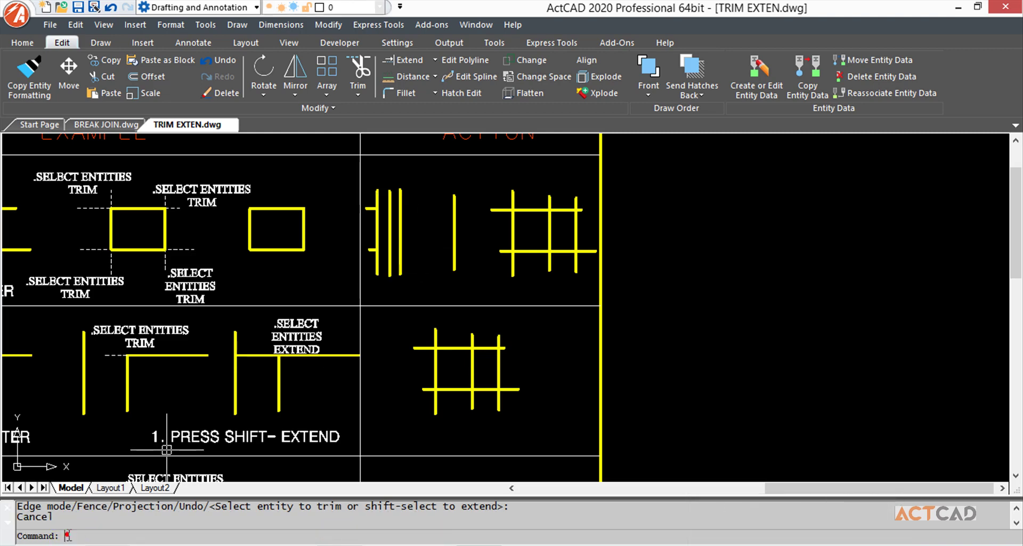
pyautogui.write('TR')
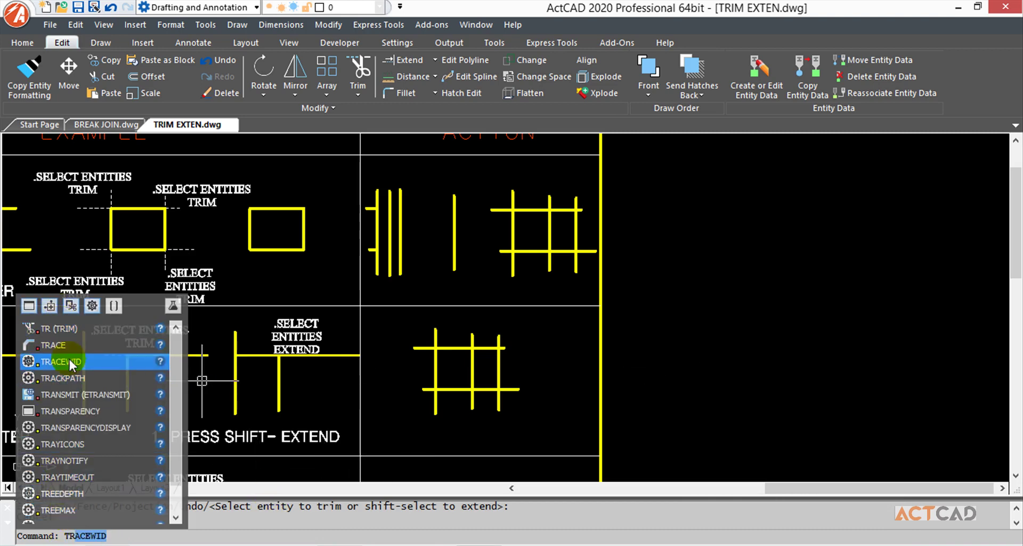
pyautogui.click(60, 328)
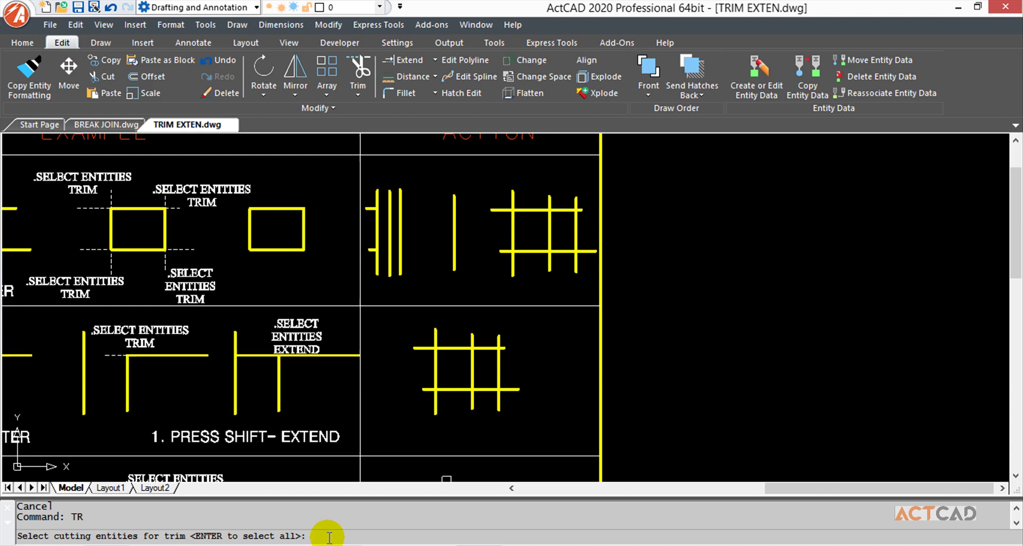
pyautogui.press('Return')
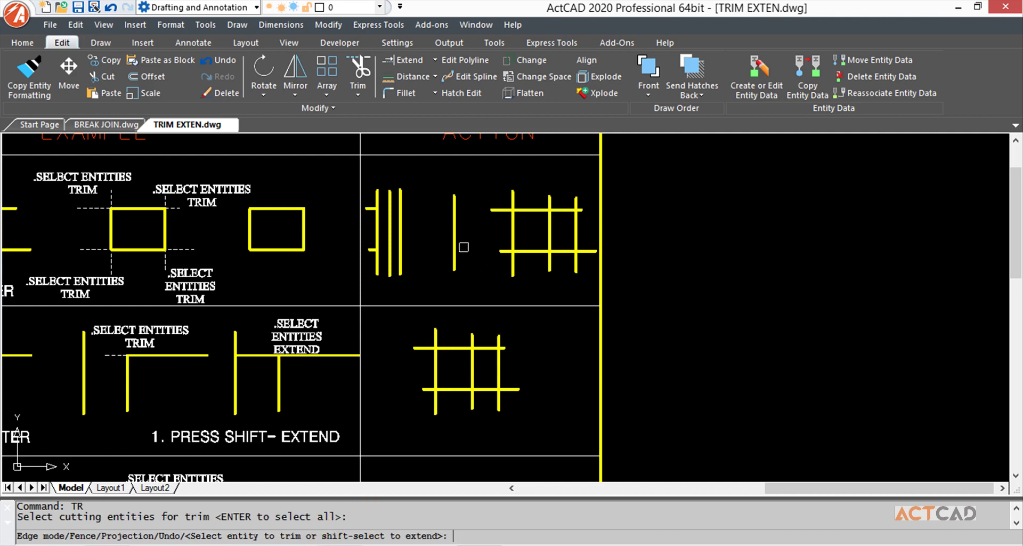
pyautogui.click(491, 211)
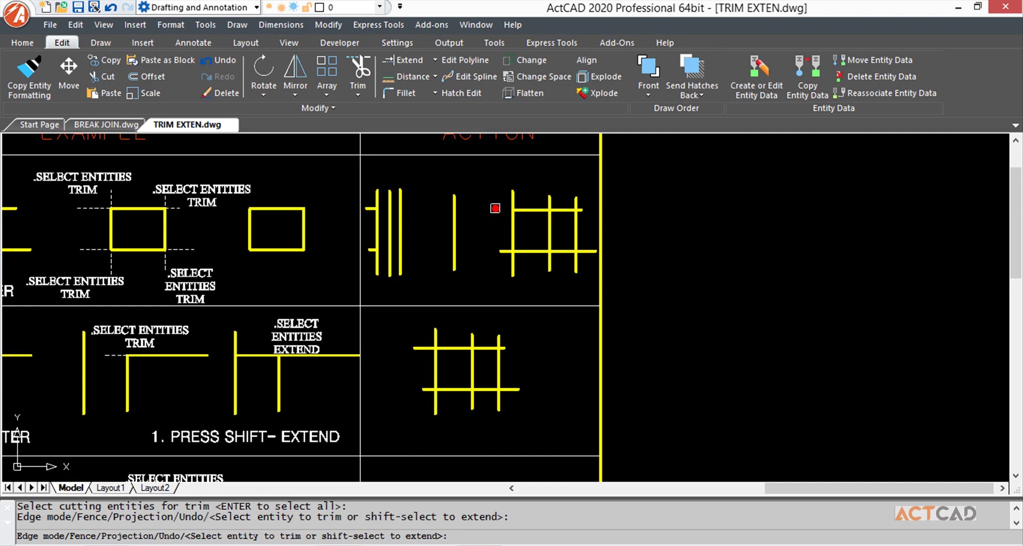
pyautogui.click(515, 196)
pyautogui.click(549, 200)
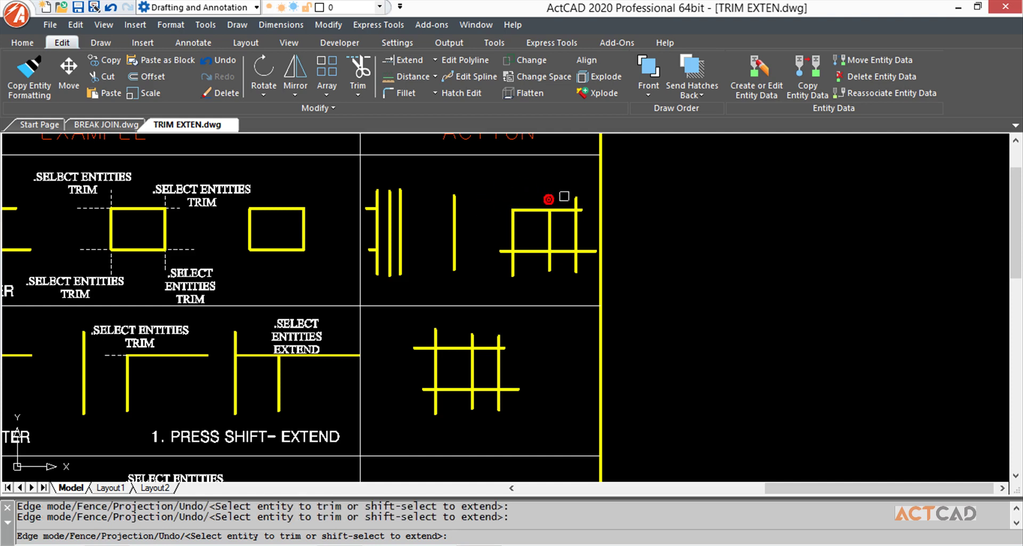
pyautogui.click(575, 202)
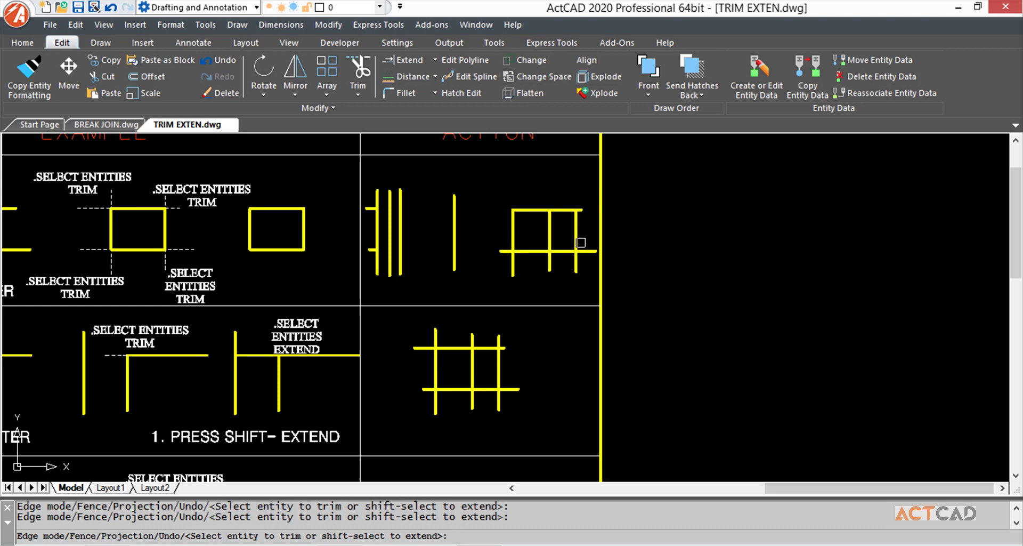
pyautogui.click(588, 251)
pyautogui.click(581, 210)
pyautogui.click(552, 224)
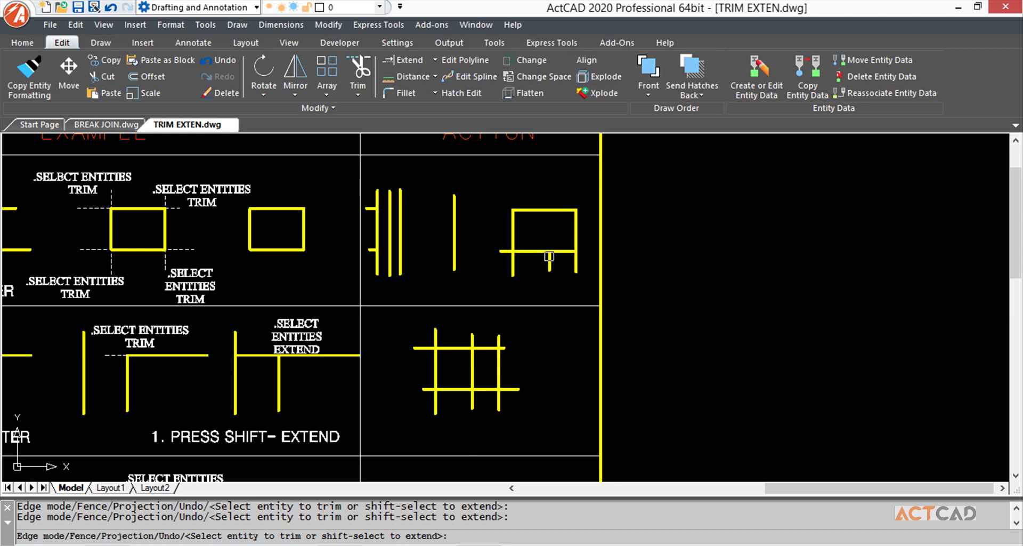
pyautogui.click(514, 268)
pyautogui.click(503, 250)
pyautogui.click(576, 261)
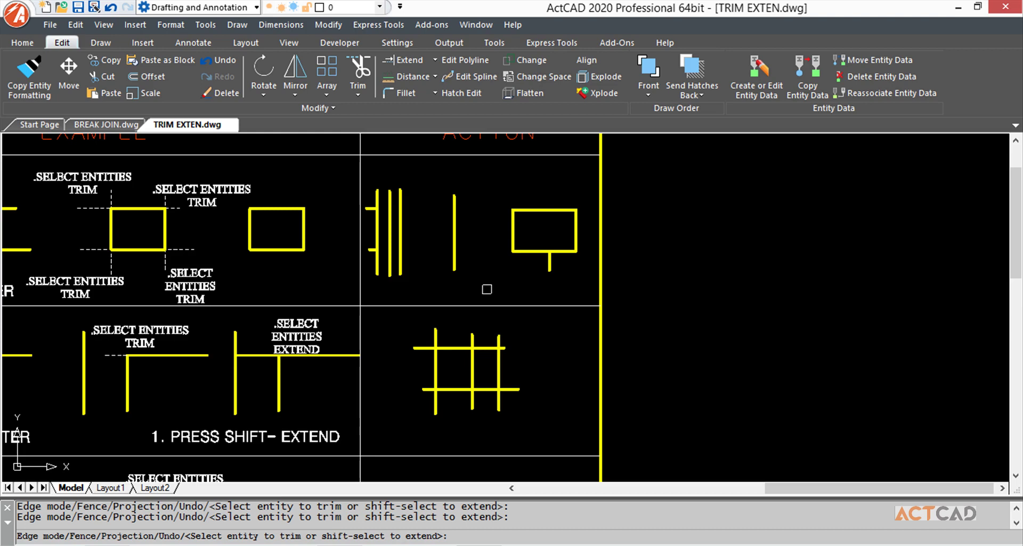
pyautogui.write('U')
pyautogui.press('Return')
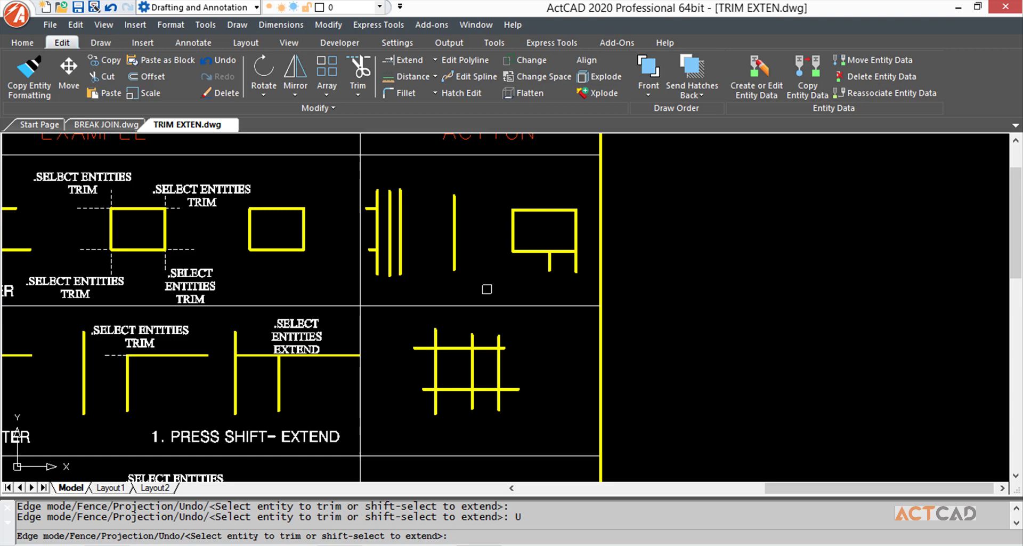
pyautogui.write('U')
pyautogui.press('Return')
# - In the second TRIM-TR grid, trim three inner segments and shift-extend the short horizontal and lower vertical
pyautogui.press('Escape')
pyautogui.scroll(-3, 482, 293)
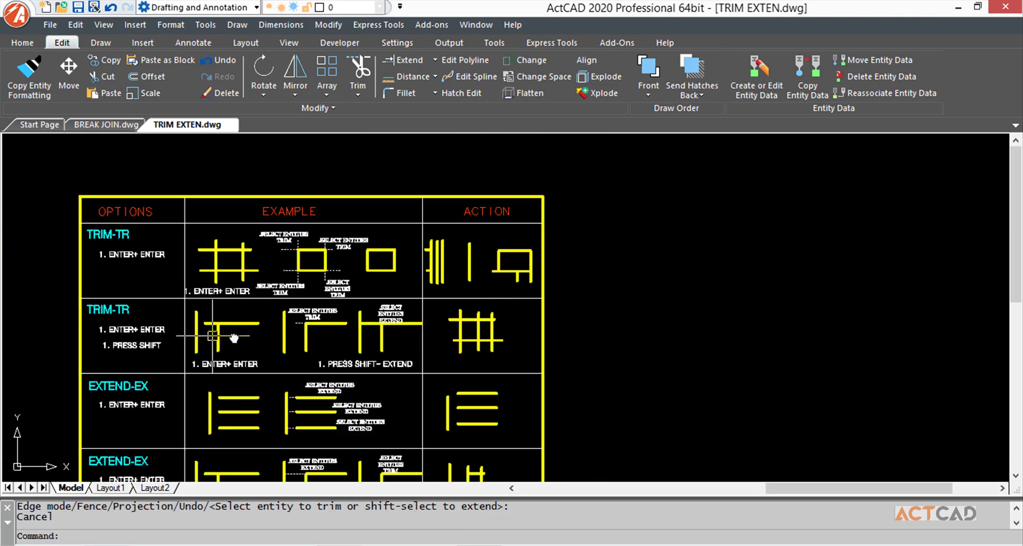
pyautogui.scroll(5, 213, 335)
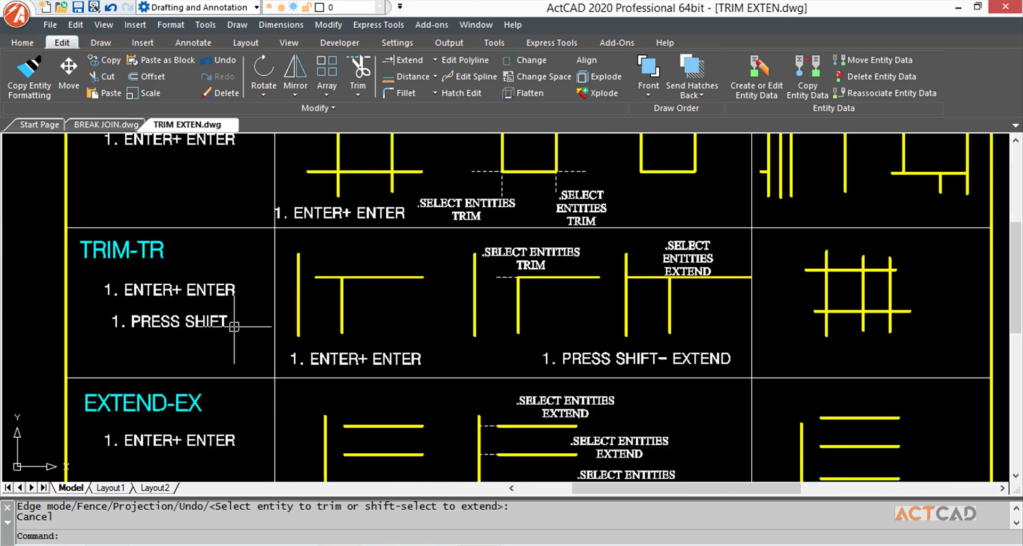
pyautogui.moveTo(126, 269); pyautogui.dragTo(116, 274, button='middle')
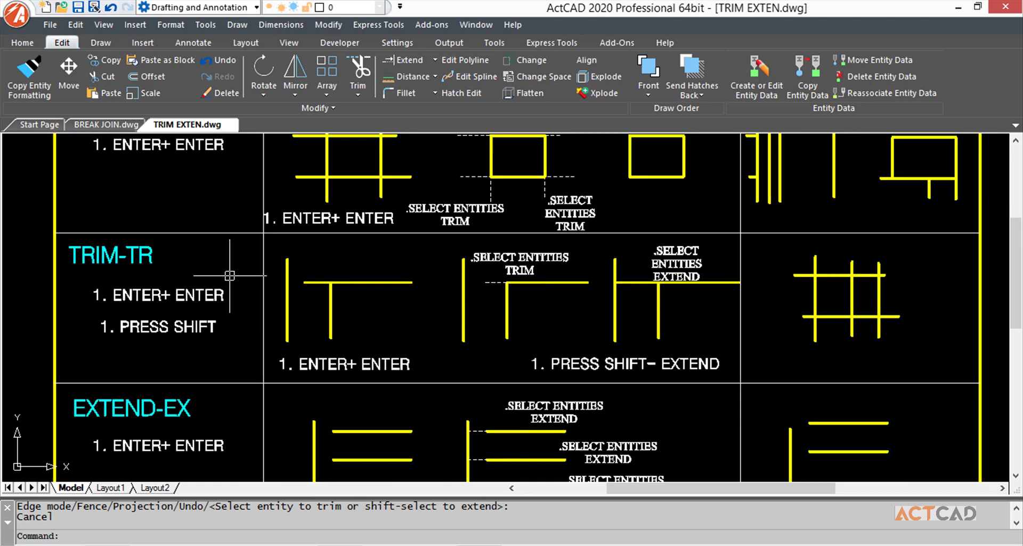
pyautogui.click(358, 65)
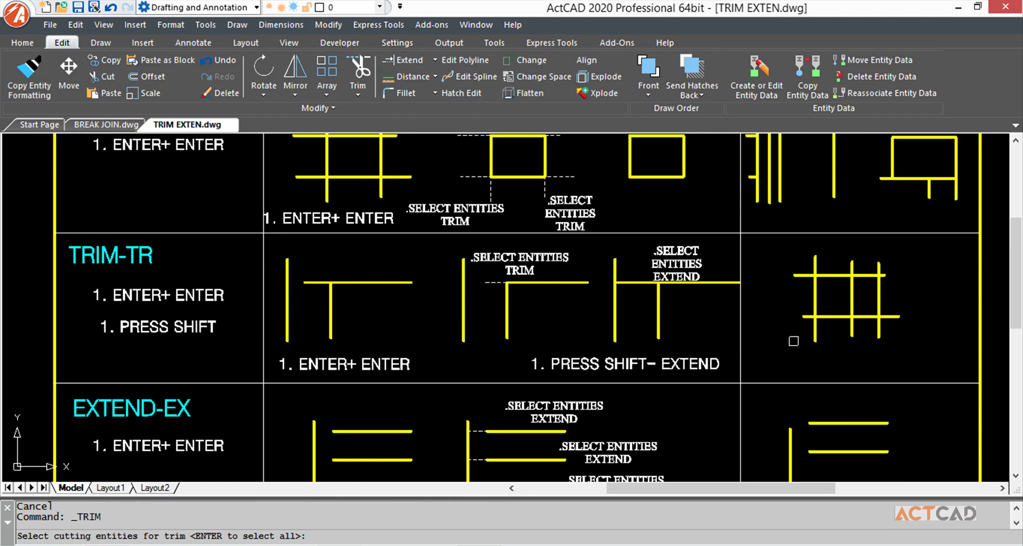
pyautogui.press('Return')
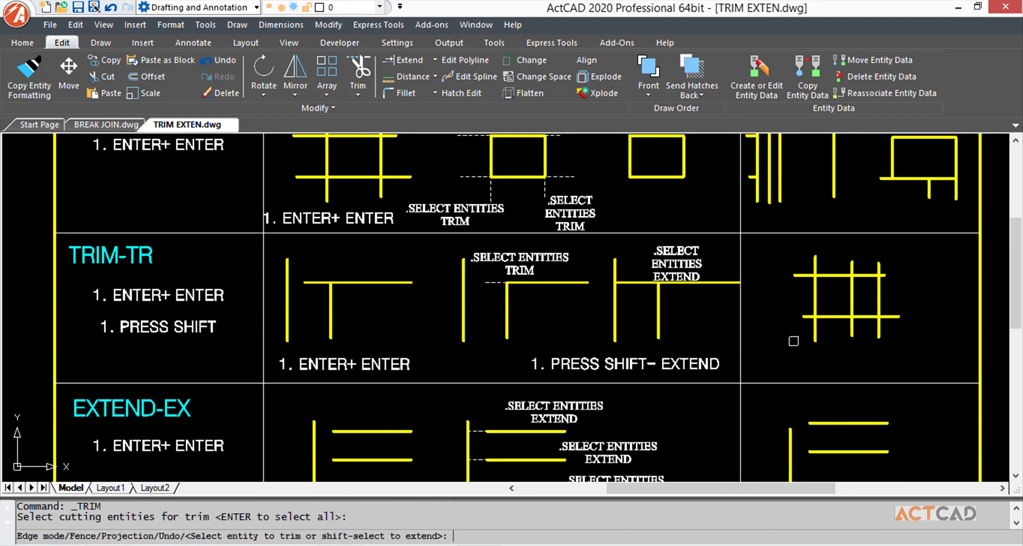
pyautogui.click(832, 275)
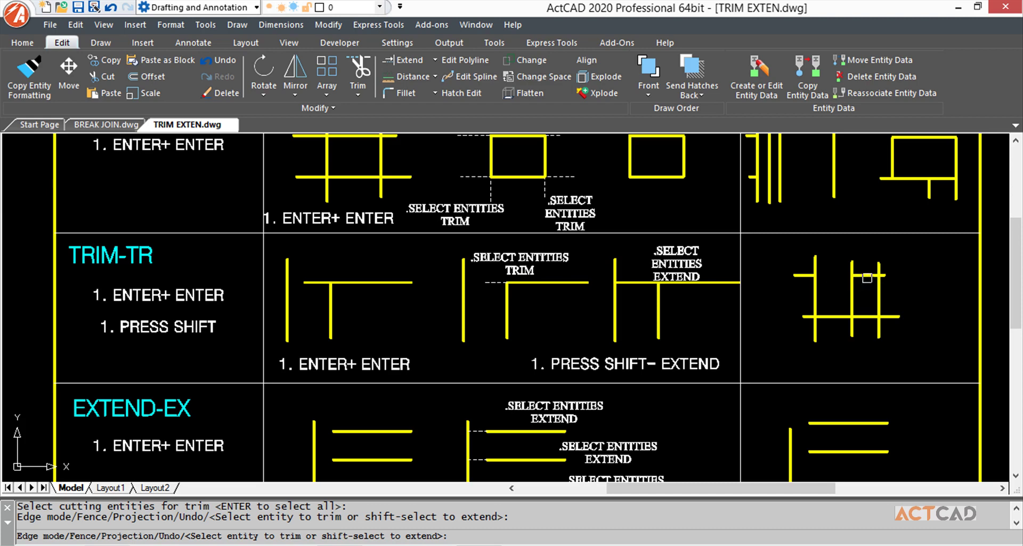
pyautogui.keyDown('shift'); pyautogui.click(864, 276); pyautogui.keyUp('shift')
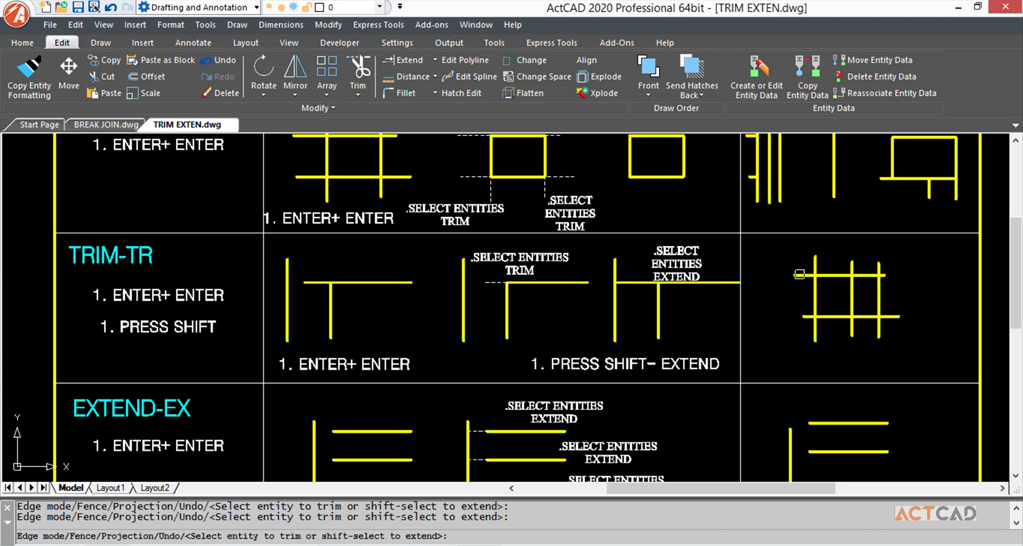
pyautogui.click(829, 316)
pyautogui.click(855, 298)
pyautogui.keyDown('shift'); pyautogui.click(853, 324); pyautogui.keyUp('shift')
# - Pan and zoom onto the first EXTEND-EX row's ACTION lines
pyautogui.press('Escape')
pyautogui.moveTo(533, 354)
pyautogui.mouseDown(button='middle')
pyautogui.moveTo(489, 286)
pyautogui.moveTo(533, 217)
pyautogui.mouseUp(button='middle')
pyautogui.scroll(-3, 429, 322)
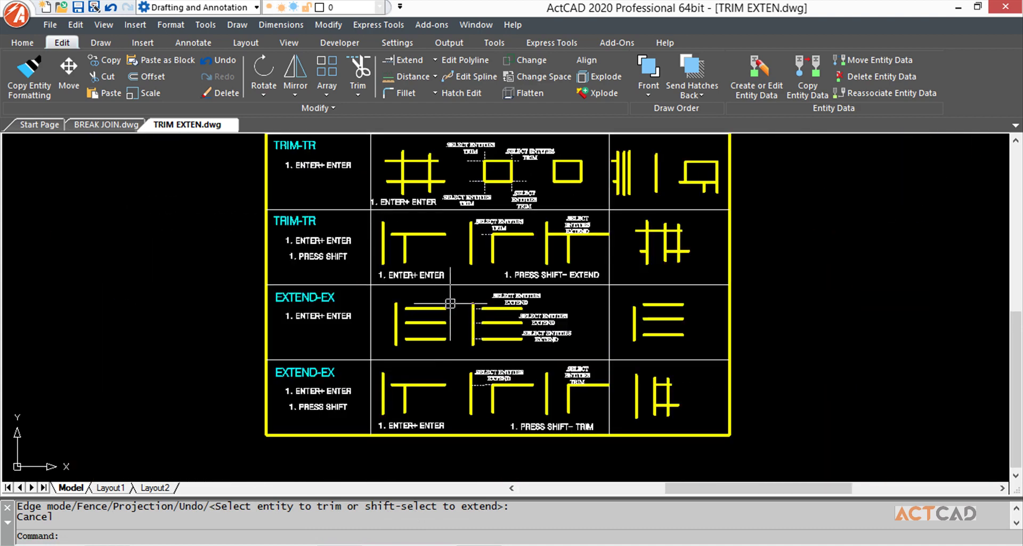
pyautogui.moveTo(424, 320); pyautogui.dragTo(309, 334, button='middle')
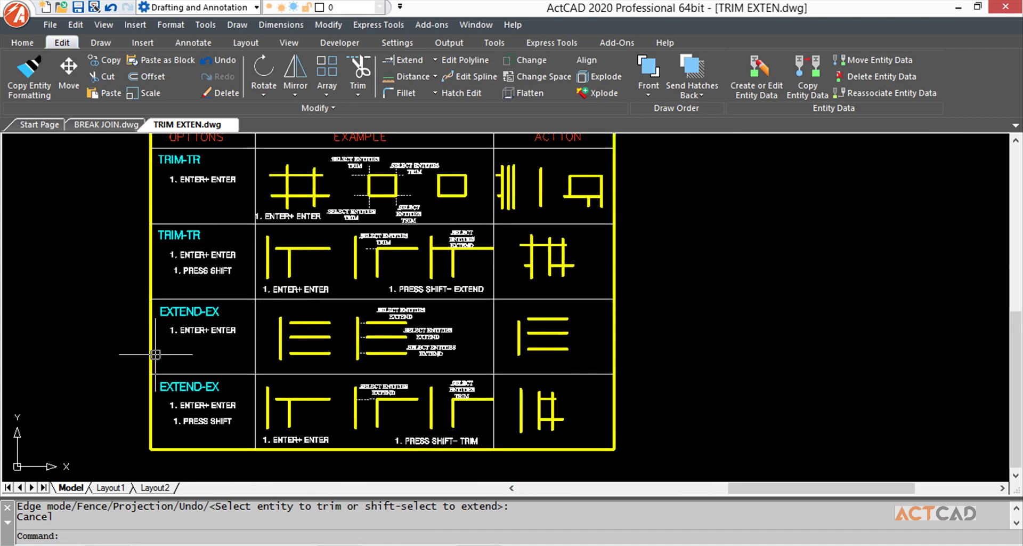
pyautogui.scroll(3, 210, 313)
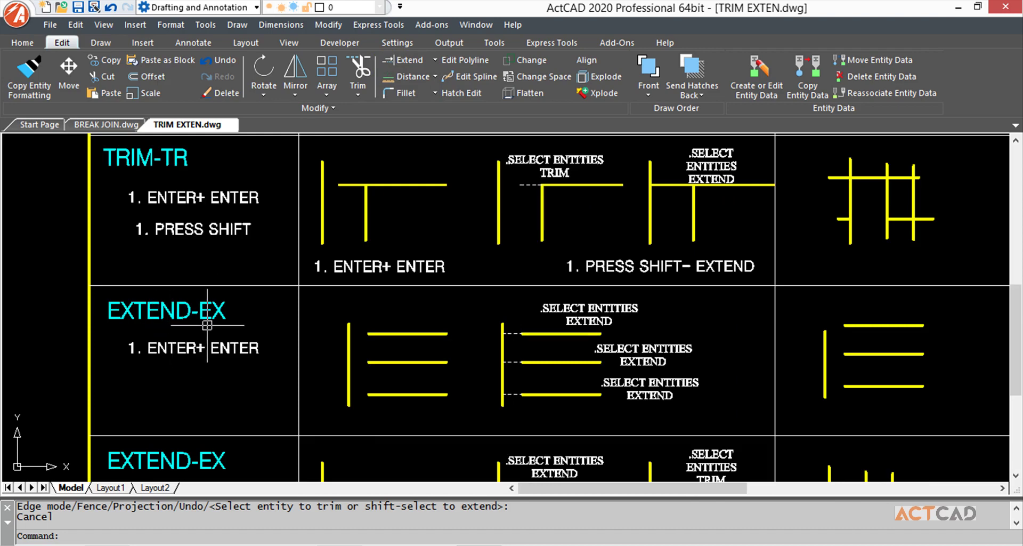
pyautogui.scroll(-3, 207, 325)
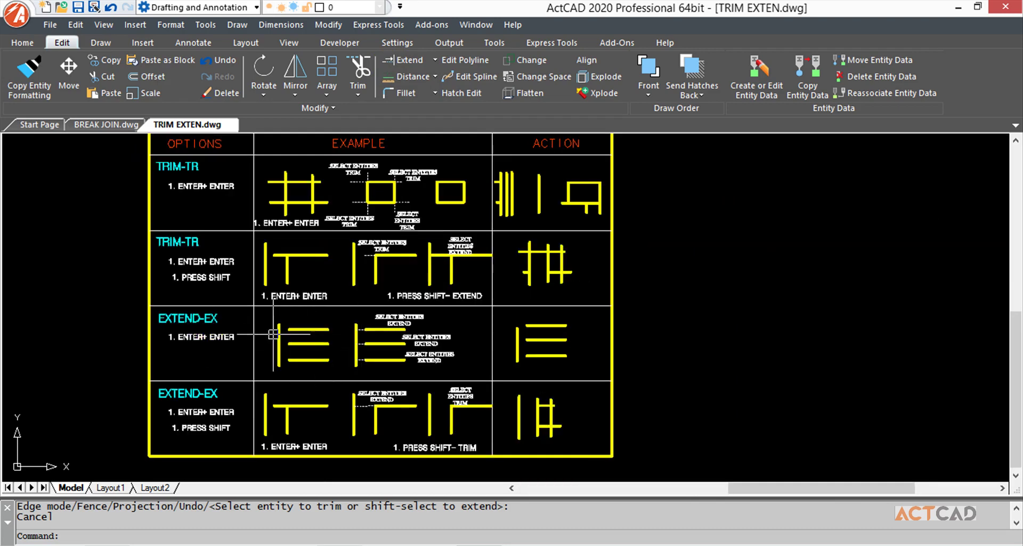
pyautogui.scroll(3, 323, 331)
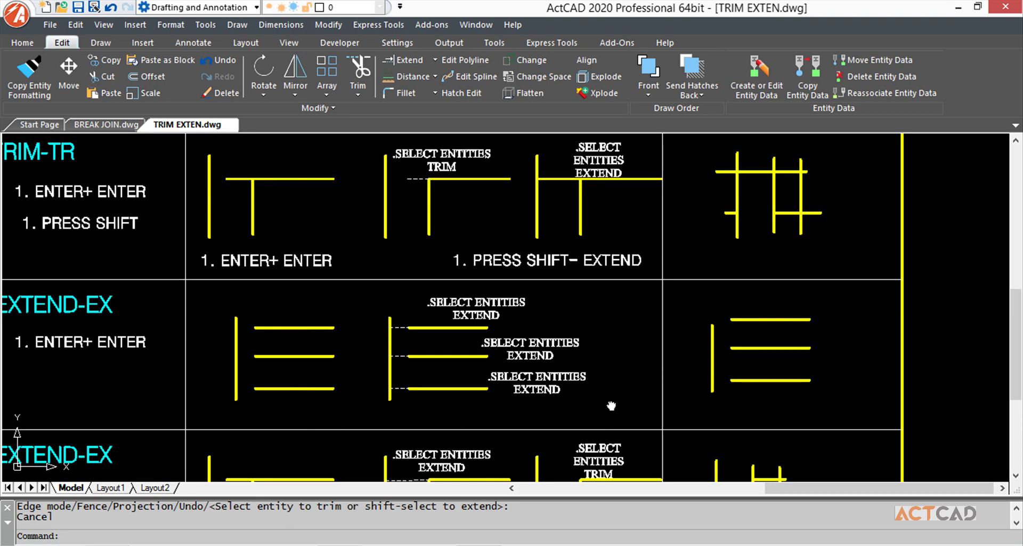
pyautogui.moveTo(612, 406); pyautogui.dragTo(436, 382, button='middle')
pyautogui.scroll(3, 545, 298)
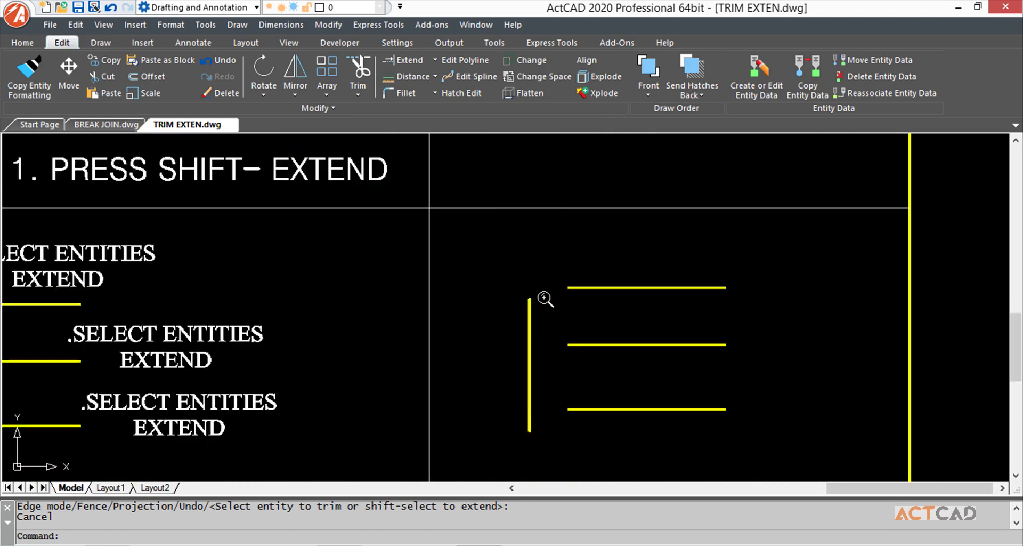
pyautogui.moveTo(530, 373); pyautogui.dragTo(408, 353, button='middle')
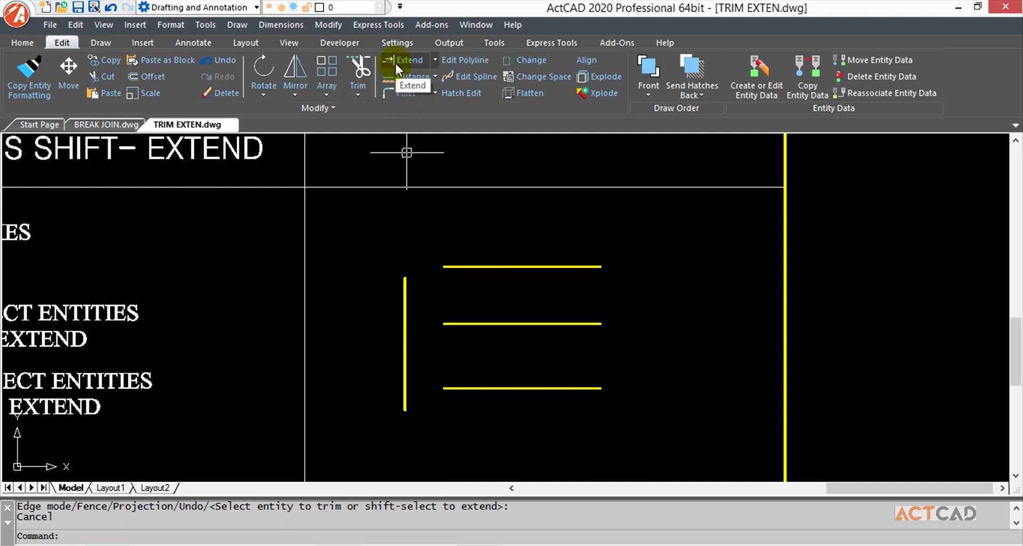
# - Extend the middle and bottom horizontals left to the vertical boundary line
pyautogui.click(396, 63)
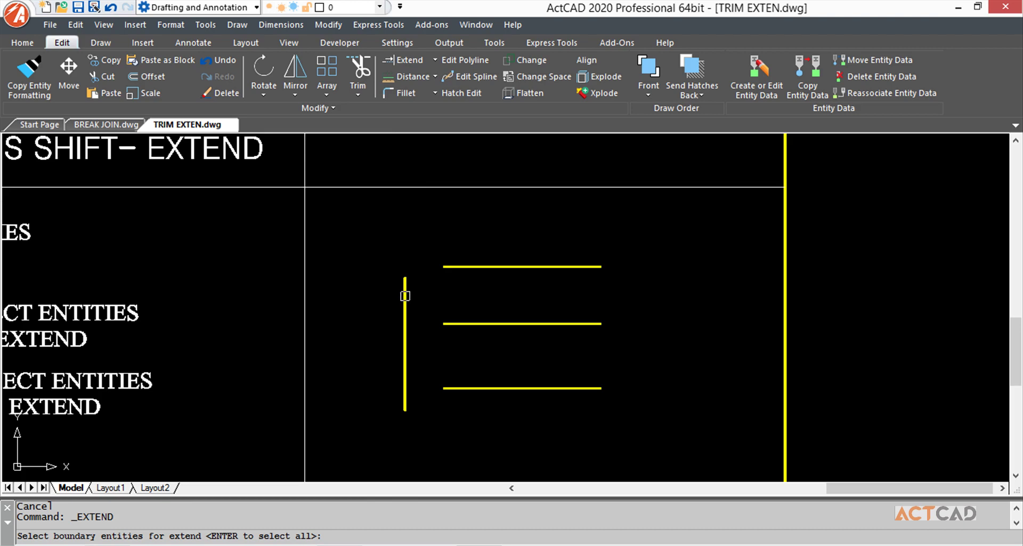
pyautogui.click(405, 295)
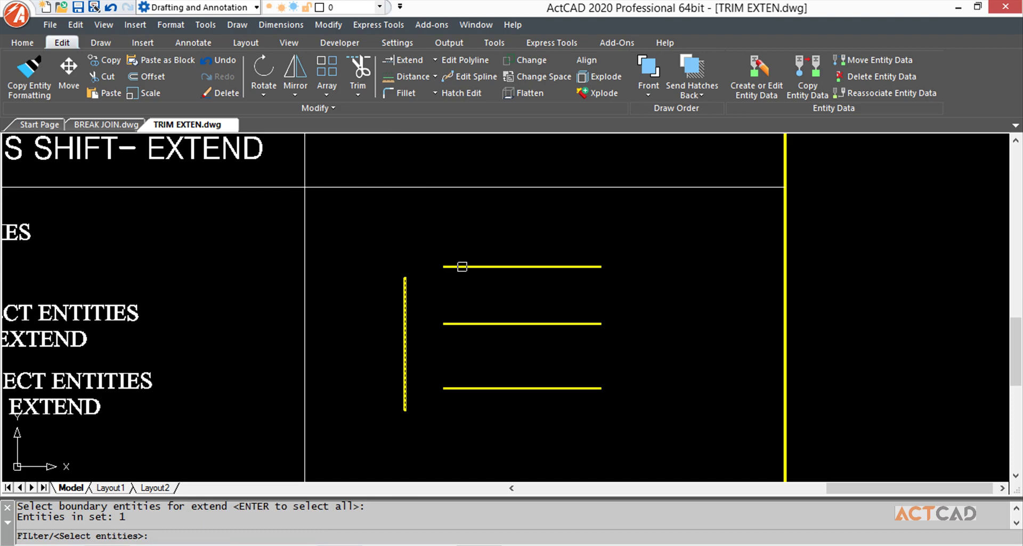
pyautogui.press('Return')
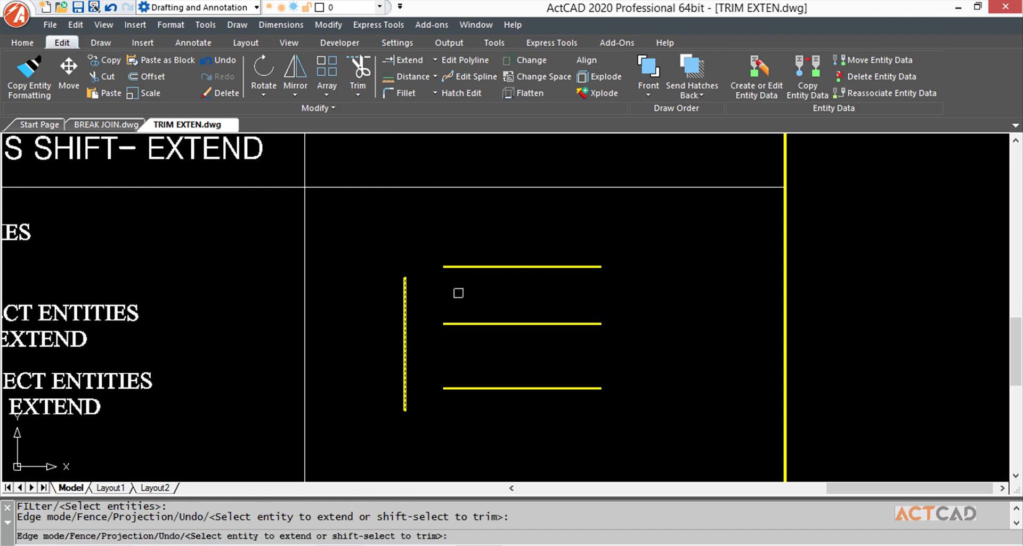
pyautogui.click(457, 324)
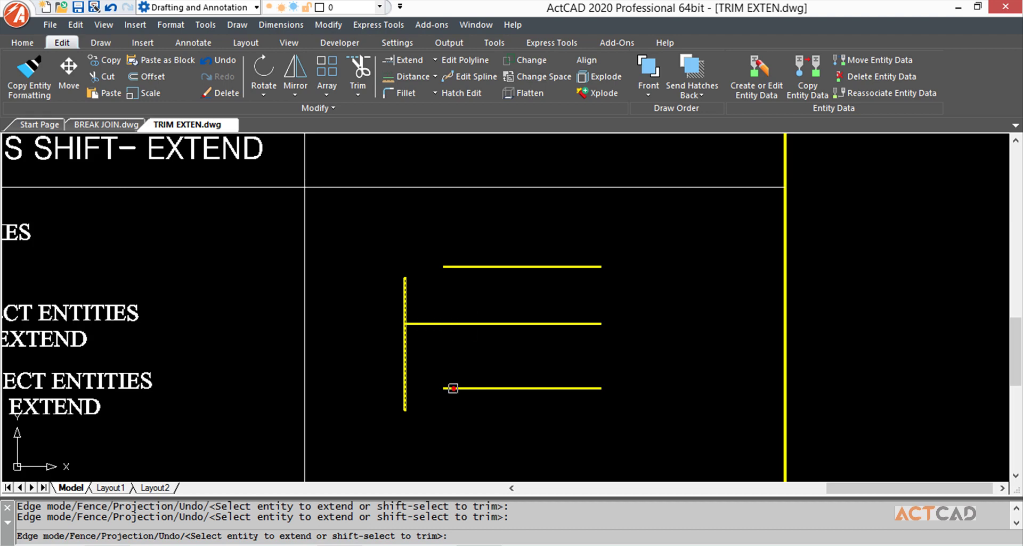
pyautogui.click(453, 388)
pyautogui.scroll(-5, 443, 342)
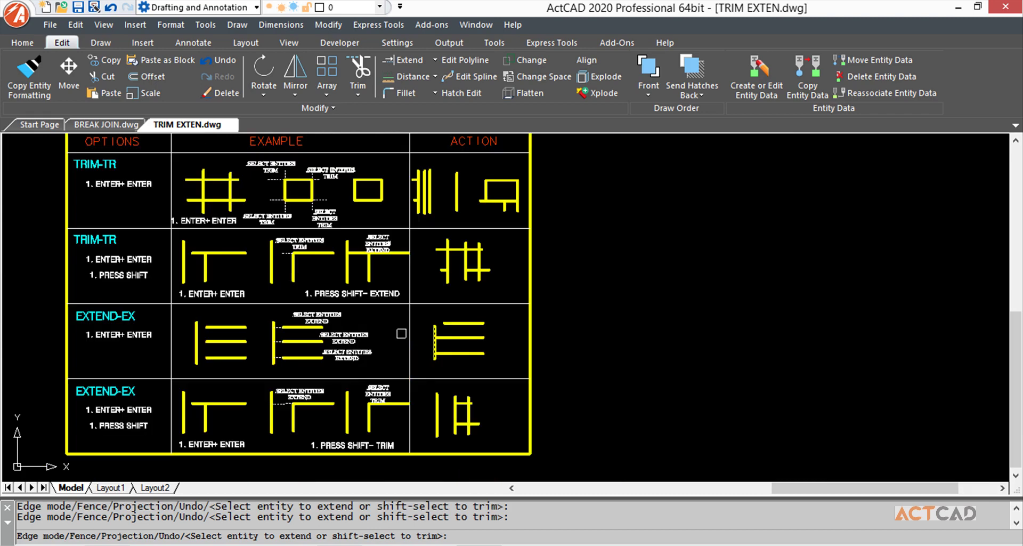
pyautogui.scroll(5, 468, 330)
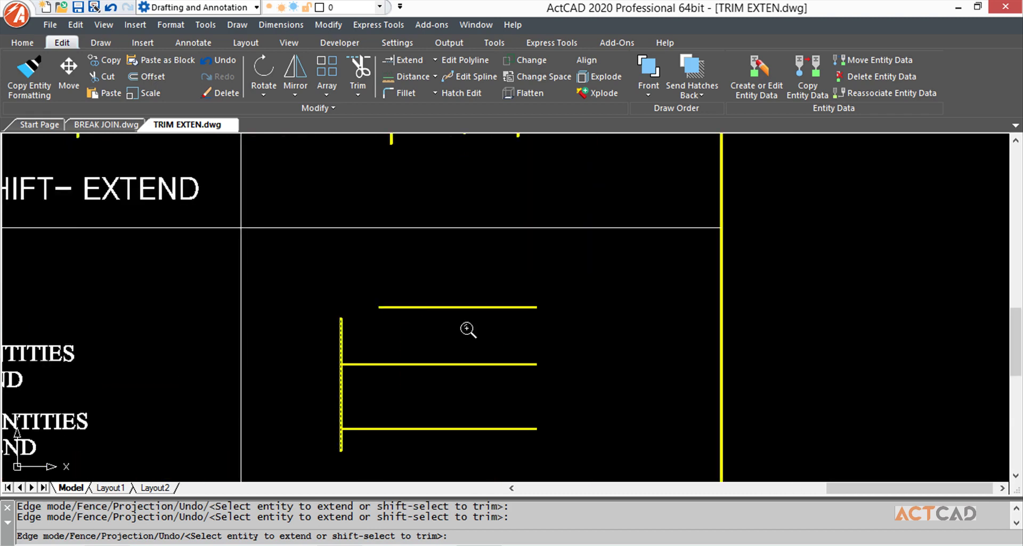
# - Grip-stretch the vertical line's top end upward above the top horizontal
pyautogui.press('Escape')
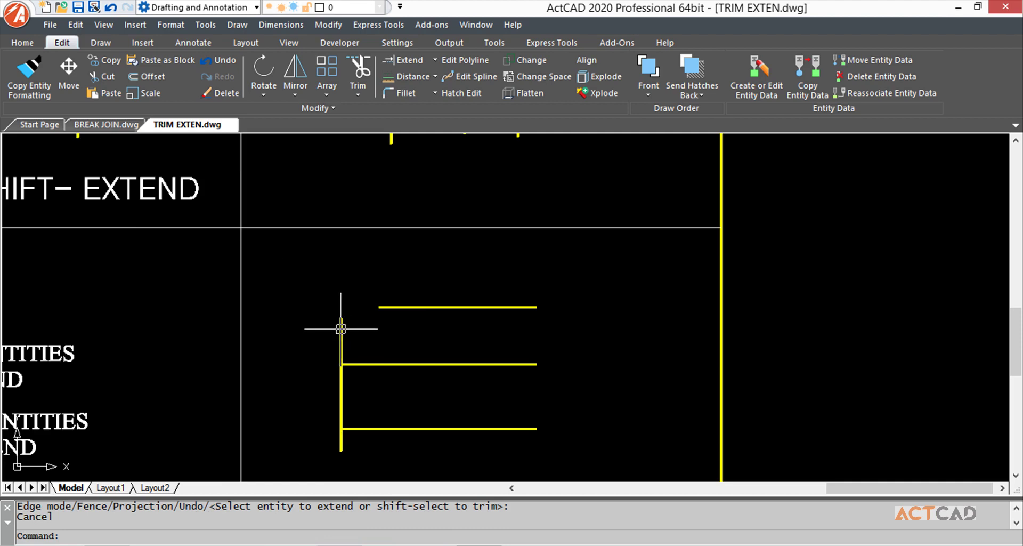
pyautogui.click(340, 318)
pyautogui.click(340, 318)
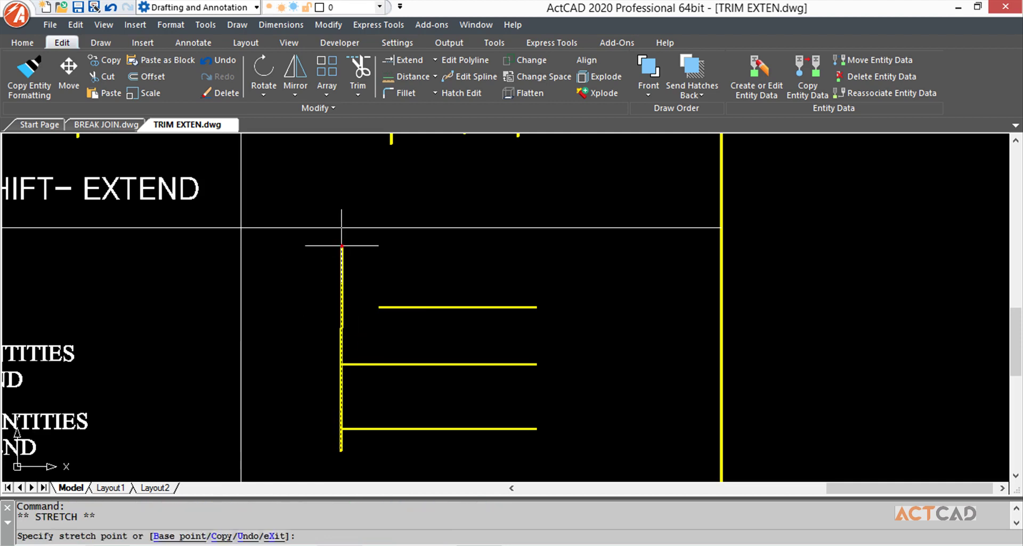
pyautogui.press('Escape')
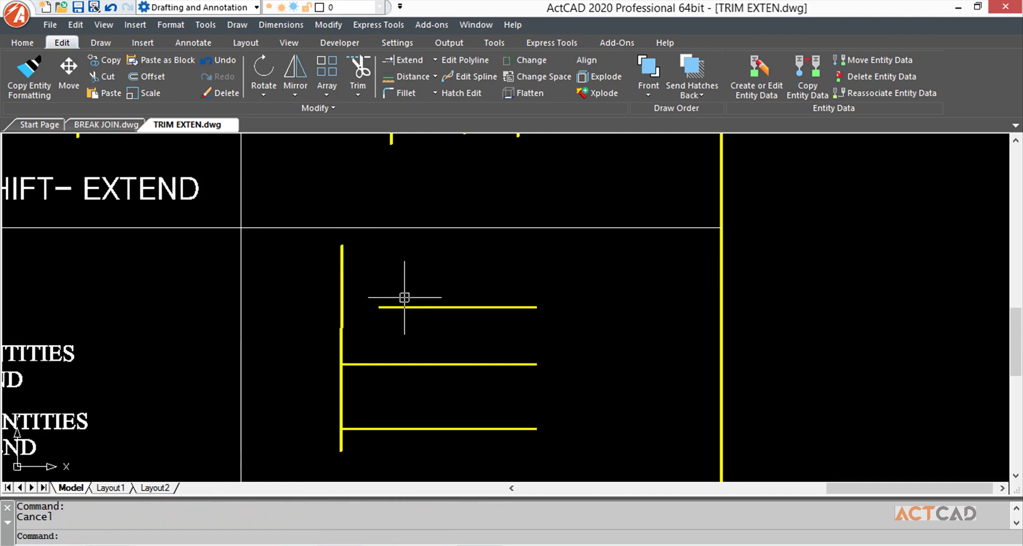
pyautogui.scroll(-3, 397, 332)
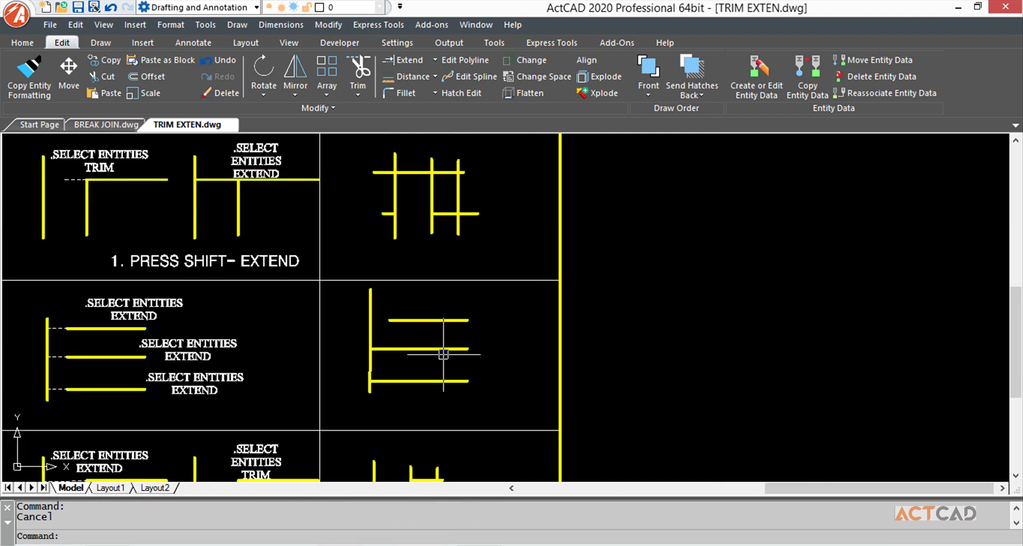
# - Start EX with the top horizontal as boundary, then cancel and recentre the figure
pyautogui.write('EX')
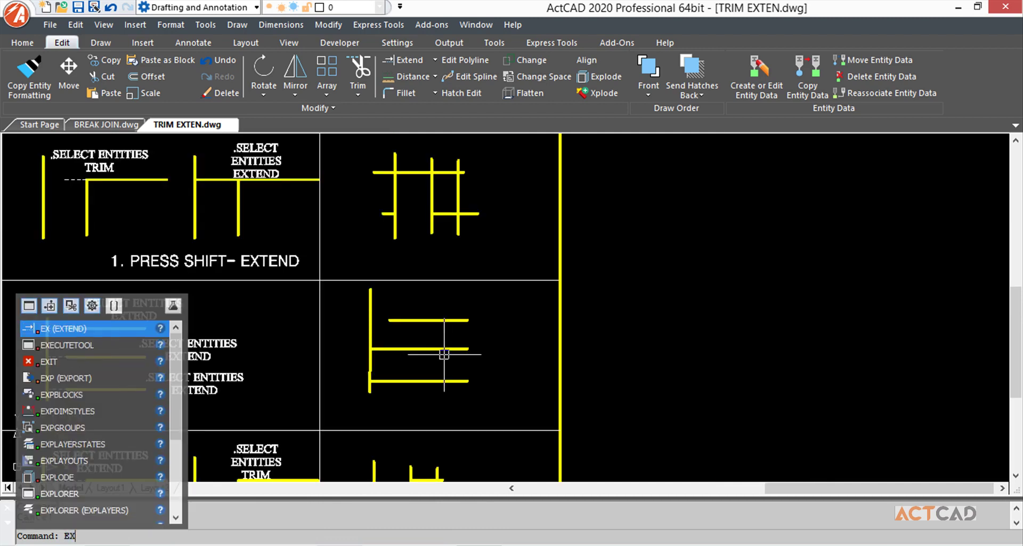
pyautogui.press('Return')
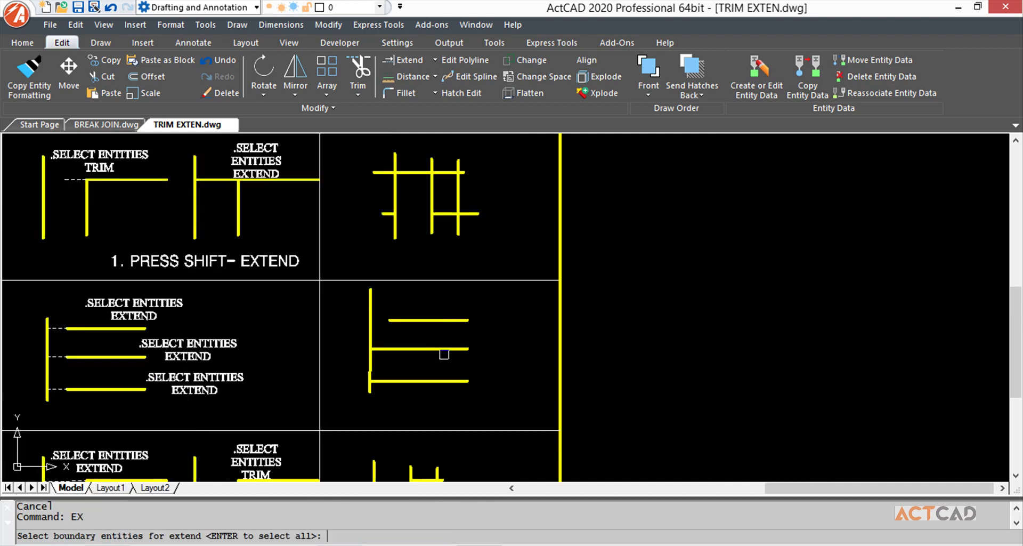
pyautogui.click(397, 320)
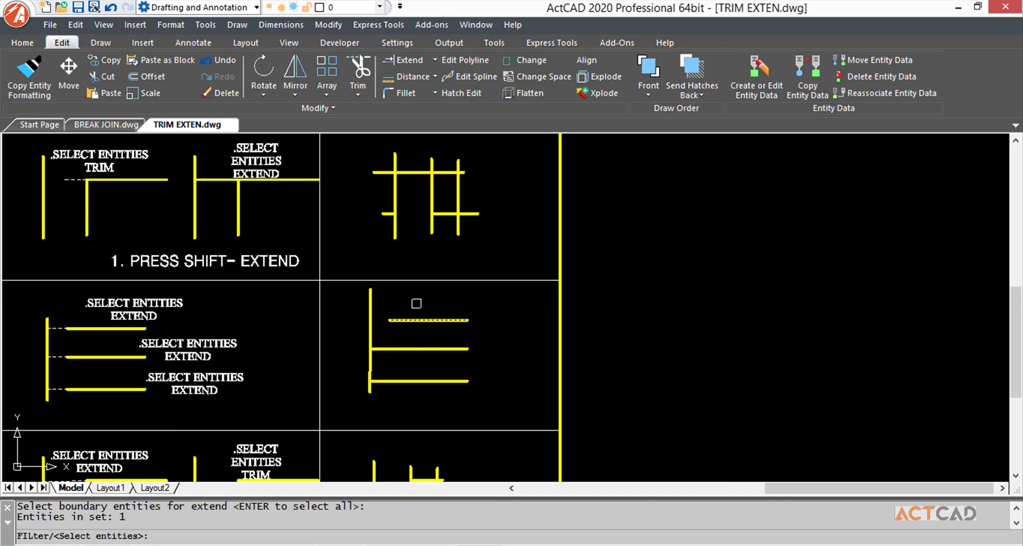
pyautogui.press('Escape')
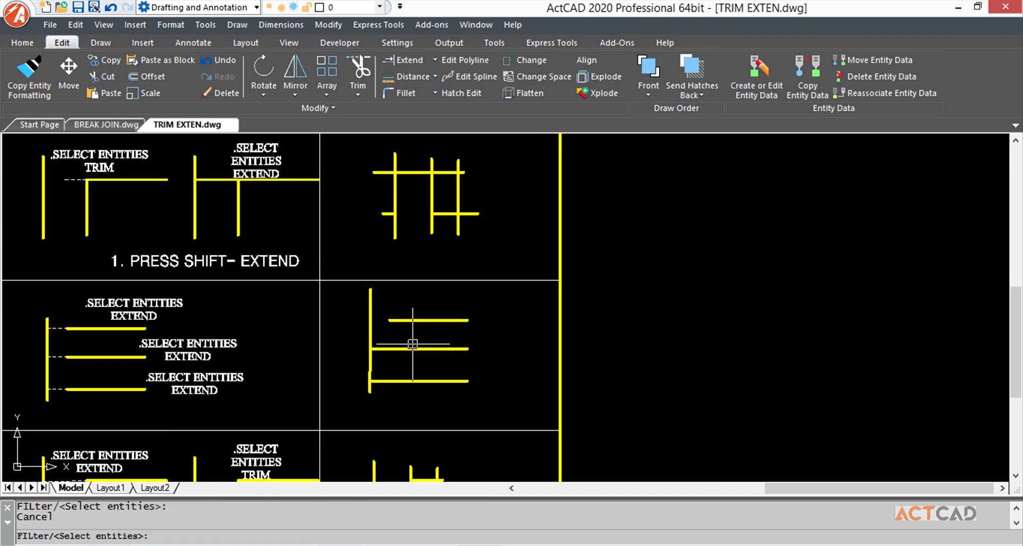
pyautogui.moveTo(413, 345)
pyautogui.mouseDown(button='middle')
pyautogui.moveTo(421, 312)
pyautogui.moveTo(454, 275)
pyautogui.mouseUp(button='middle')
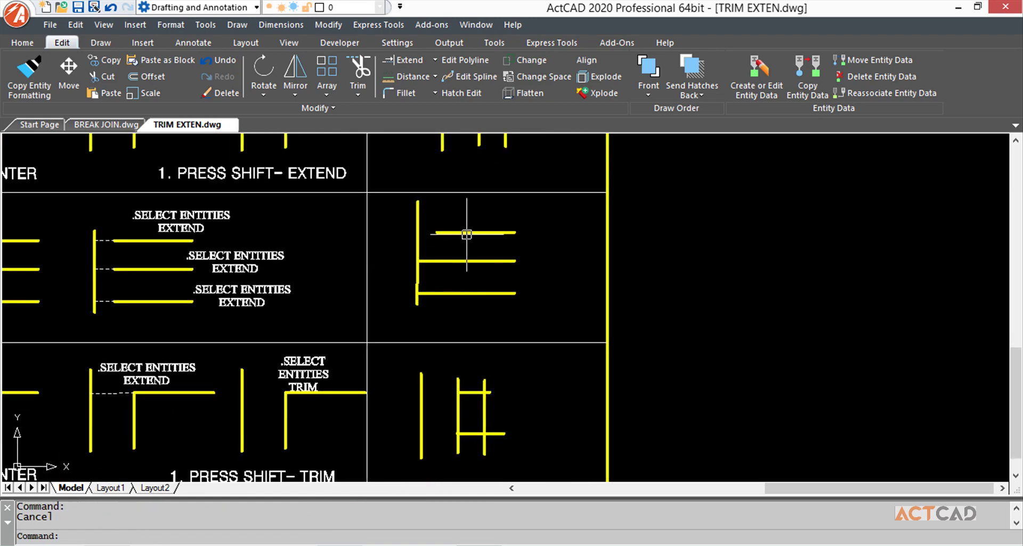
# - Rerun EX with all boundaries and extend the top horizontal left to the vertical line
pyautogui.write('EX')
pyautogui.press('Return')
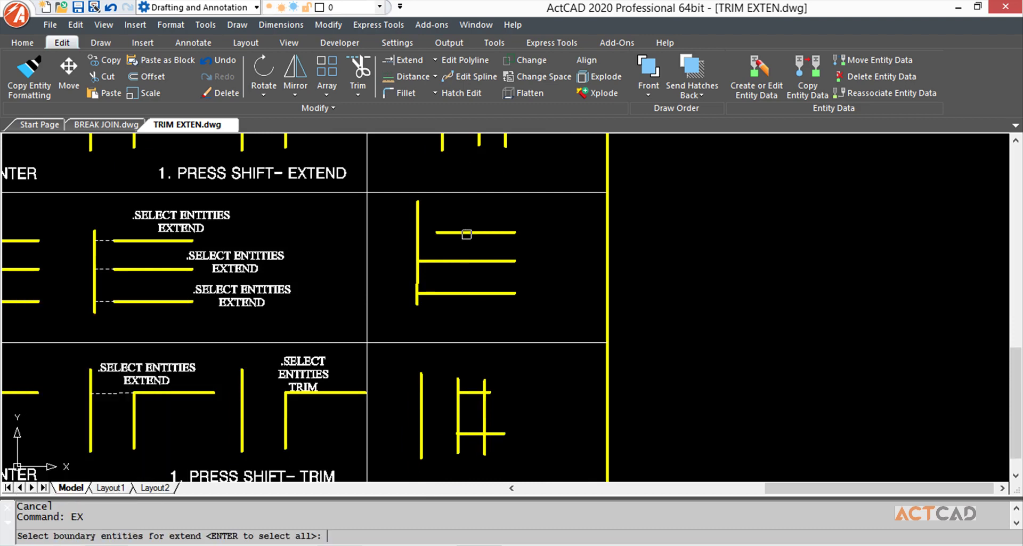
pyautogui.click(287, 535)
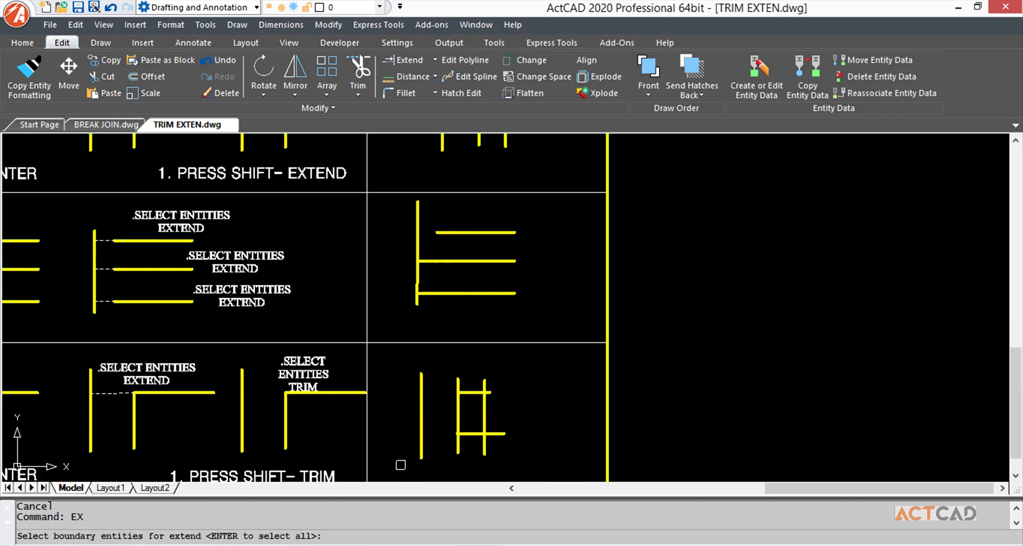
pyautogui.press('Return')
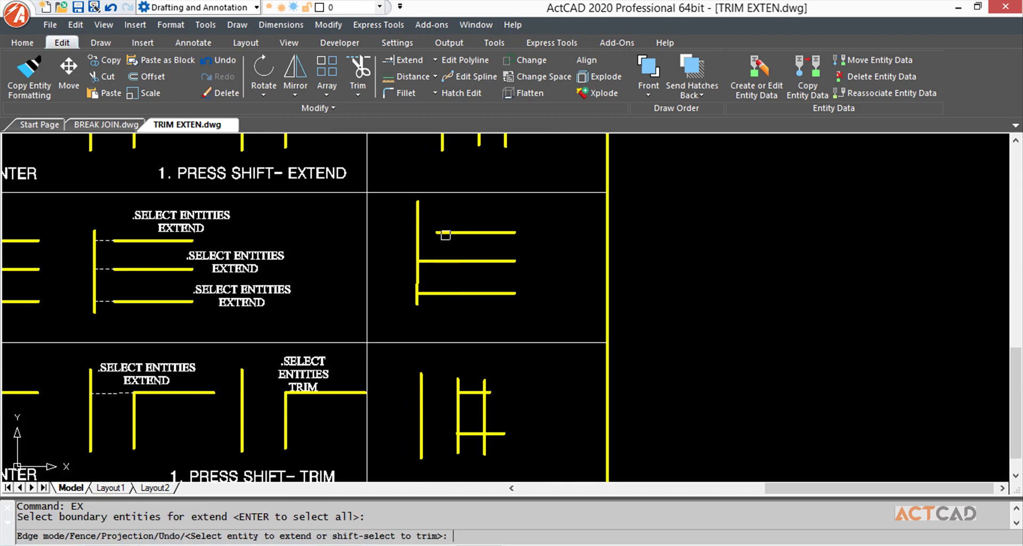
pyautogui.click(446, 233)
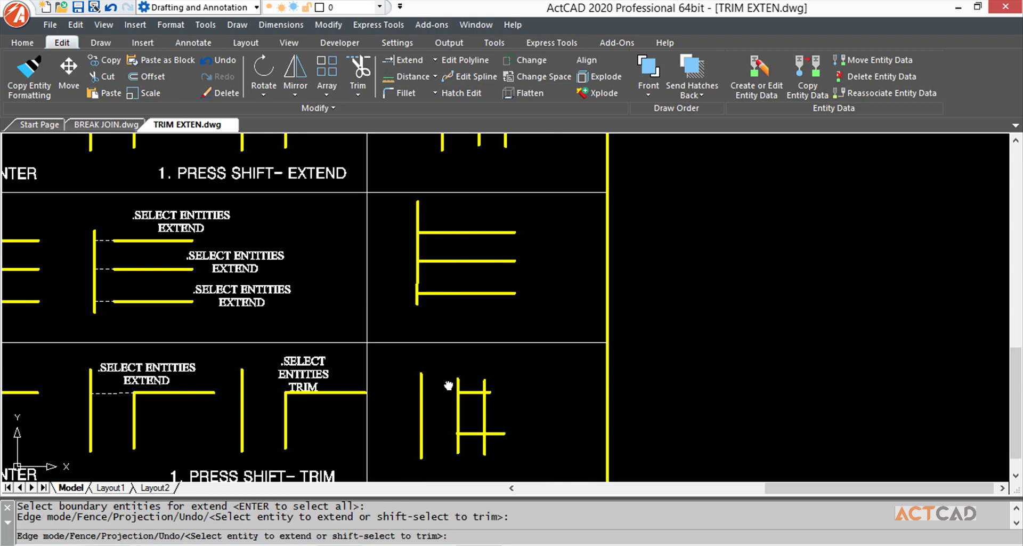
pyautogui.moveTo(448, 384)
pyautogui.mouseDown(button='middle')
pyautogui.moveTo(486, 318)
pyautogui.moveTo(605, 322)
pyautogui.mouseUp(button='middle')
pyautogui.moveTo(507, 334); pyautogui.dragTo(536, 382, button='middle')
pyautogui.moveTo(274, 393)
pyautogui.mouseDown(button='middle')
pyautogui.moveTo(425, 380)
pyautogui.moveTo(402, 388)
pyautogui.mouseUp(button='middle')
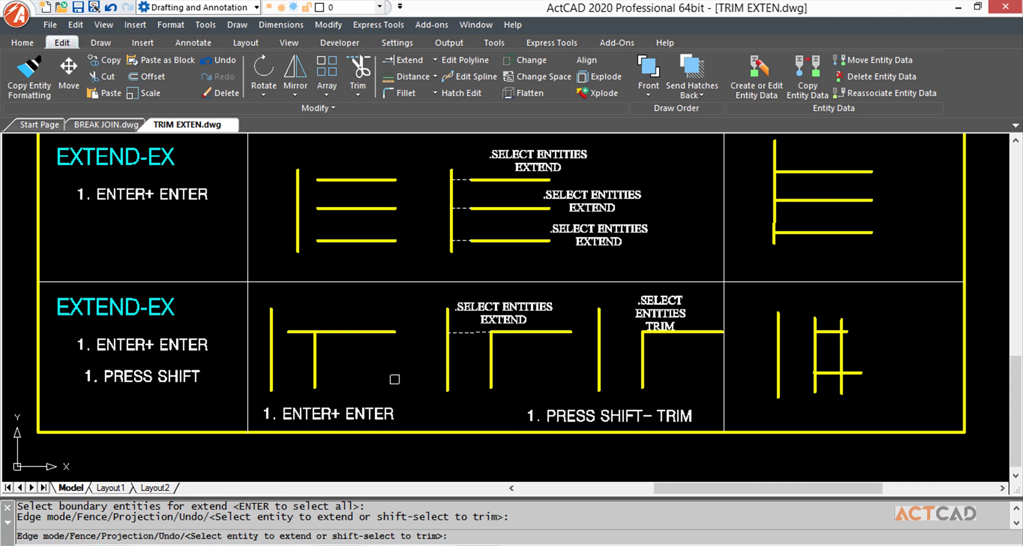
pyautogui.moveTo(414, 325); pyautogui.dragTo(400, 449, button='middle')
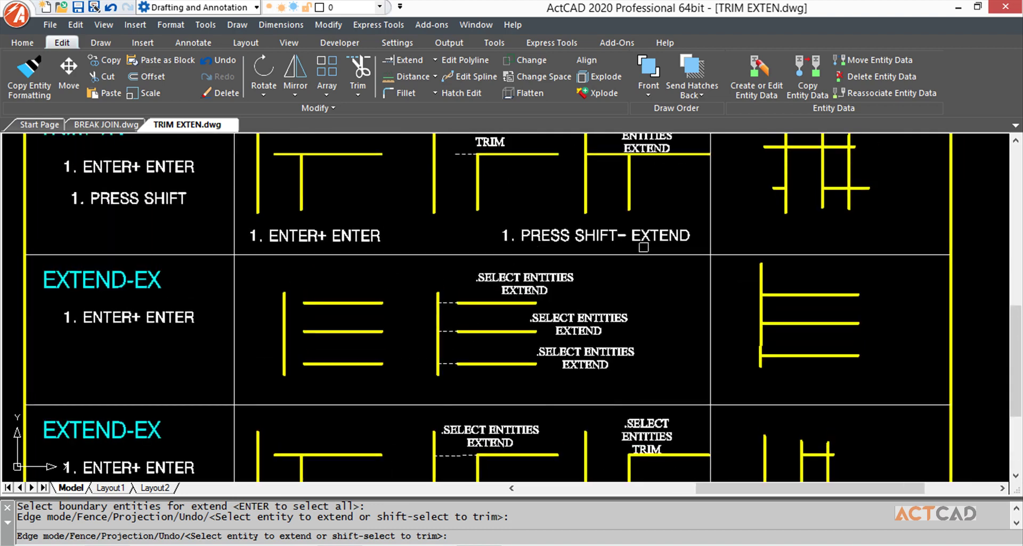
pyautogui.scroll(-3, 644, 246)
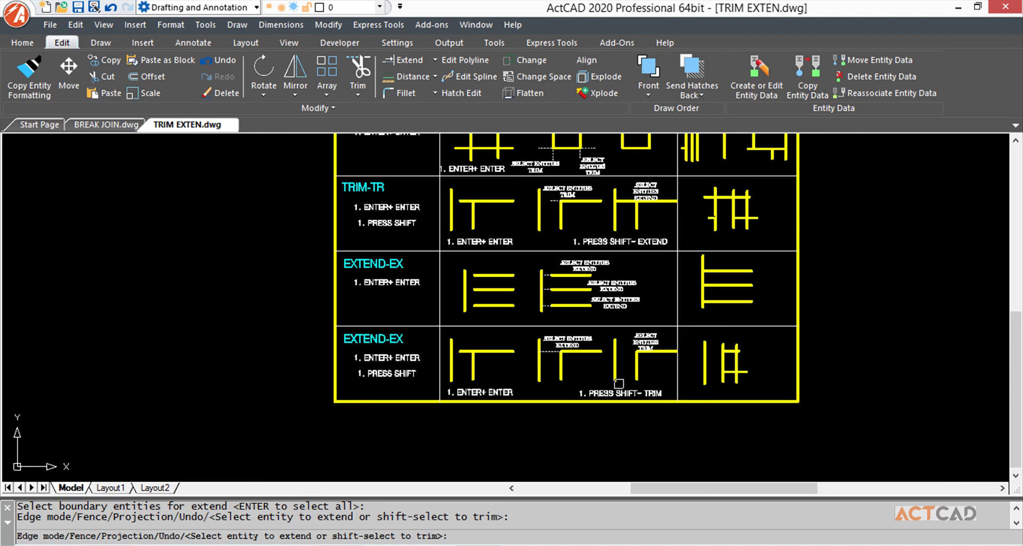
pyautogui.scroll(3, 619, 382)
pyautogui.moveTo(619, 383)
pyautogui.mouseDown(button='middle')
pyautogui.moveTo(469, 369)
pyautogui.moveTo(486, 393)
pyautogui.mouseUp(button='middle')
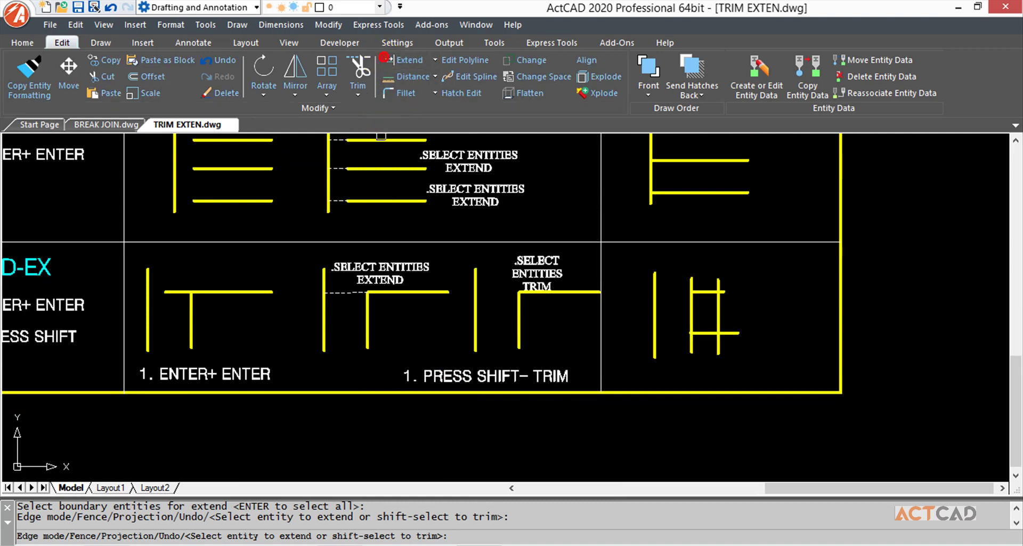
# - Extend both horizontals left to the vertical and shift-trim the right vertical's top stub
pyautogui.click(408, 59)
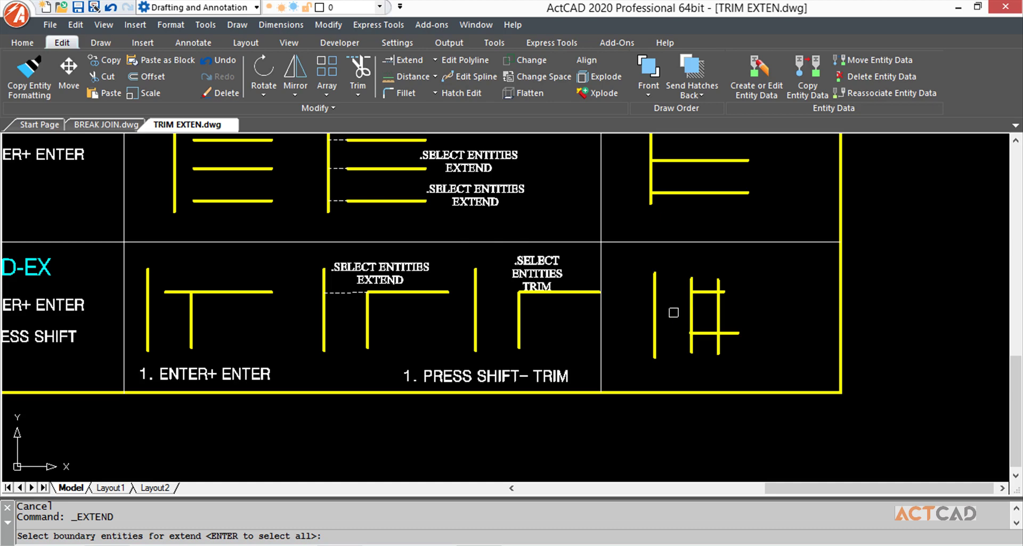
pyautogui.press('Return')
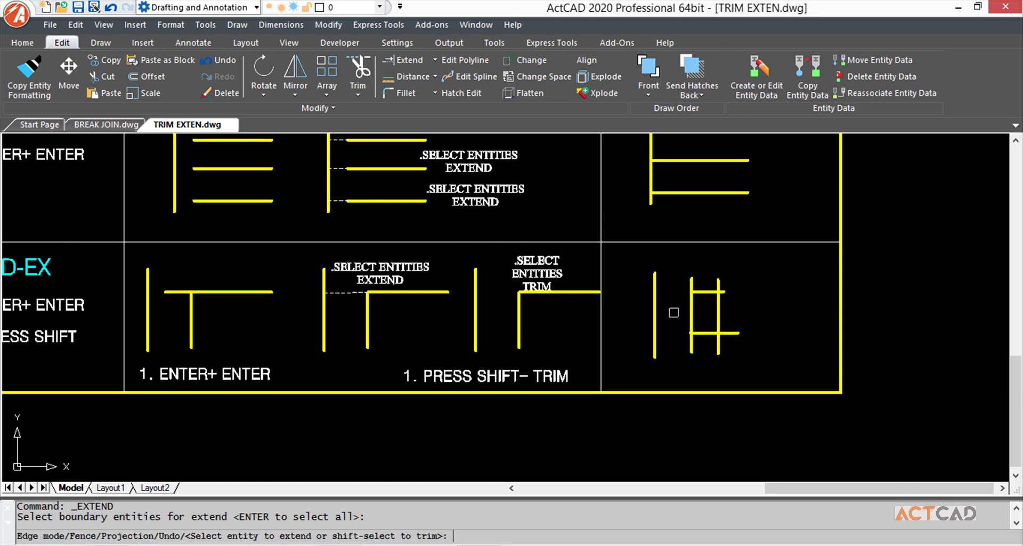
pyautogui.click(704, 293)
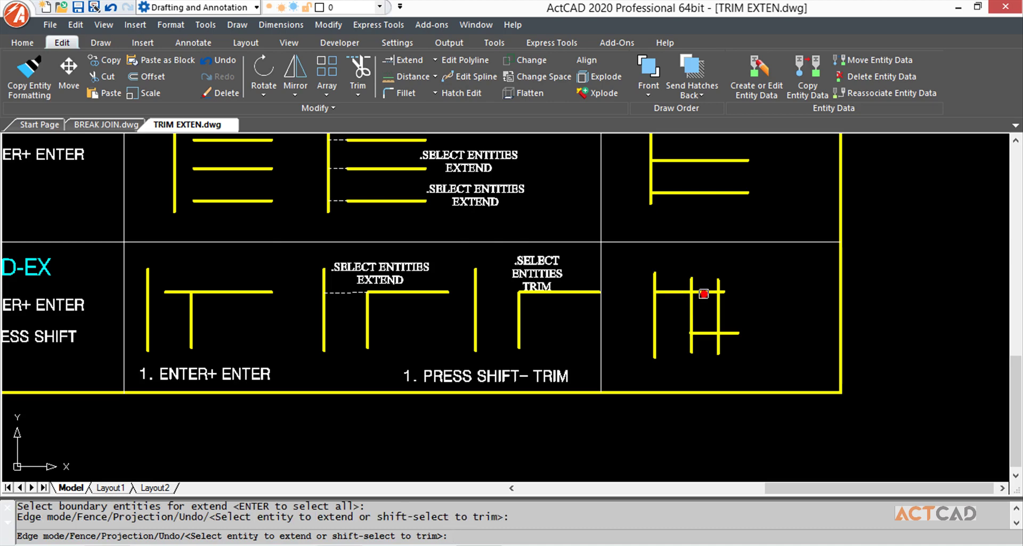
pyautogui.click(703, 335)
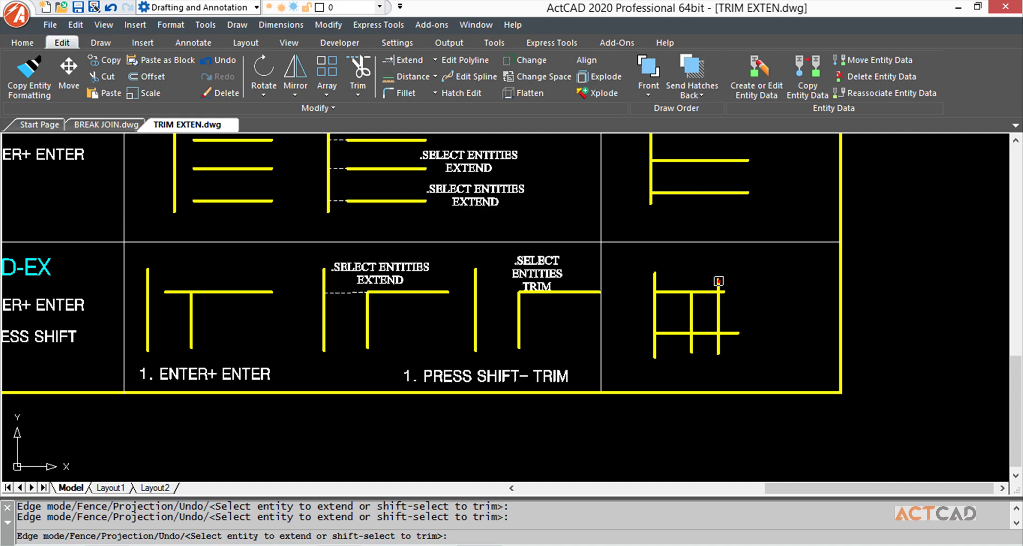
pyautogui.keyDown('shift'); pyautogui.click(719, 281); pyautogui.keyUp('shift')
# - Shift-trim the inner vertical segments and stubs, and extend the vertical stub to close the rectangle
pyautogui.keyDown('shift'); pyautogui.click(692, 313); pyautogui.keyUp('shift')
pyautogui.keyDown('shift'); pyautogui.click(720, 306); pyautogui.keyUp('shift')
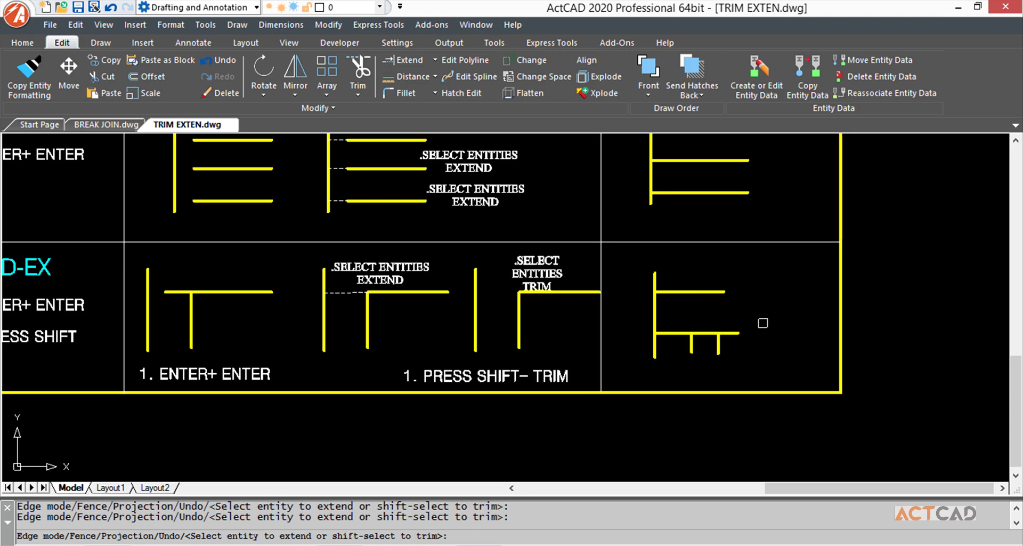
pyautogui.click(720, 344)
pyautogui.click(720, 340)
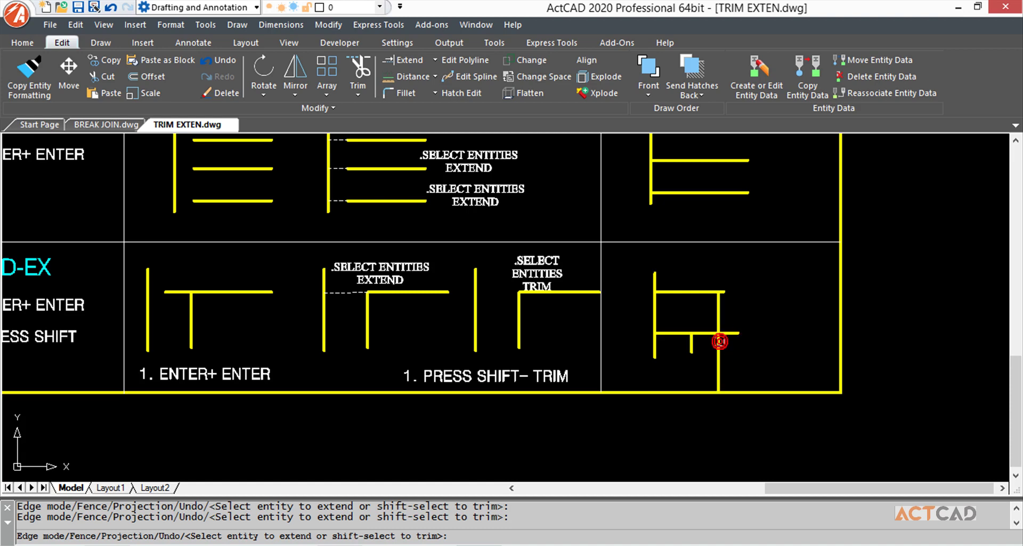
pyautogui.keyDown('shift'); pyautogui.click(727, 291); pyautogui.keyUp('shift')
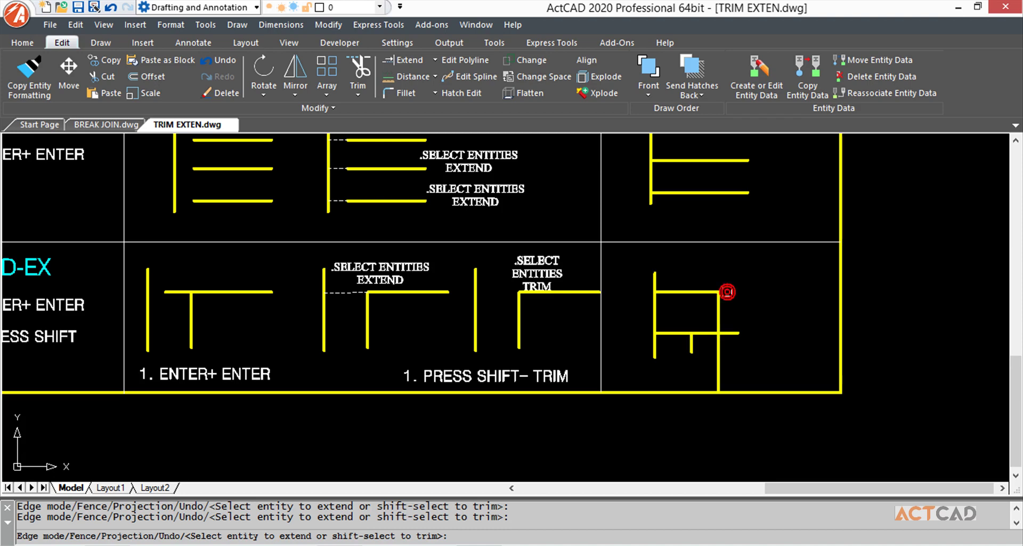
pyautogui.keyDown('shift'); pyautogui.click(733, 332); pyautogui.keyUp('shift')
pyautogui.keyDown('shift'); pyautogui.click(721, 347); pyautogui.keyUp('shift')
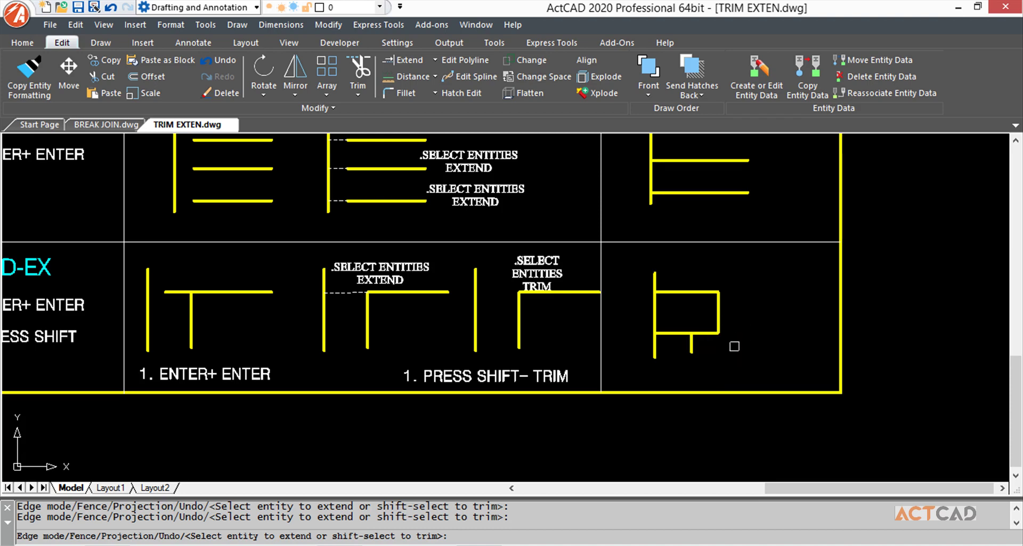
pyautogui.scroll(-3, 757, 347)
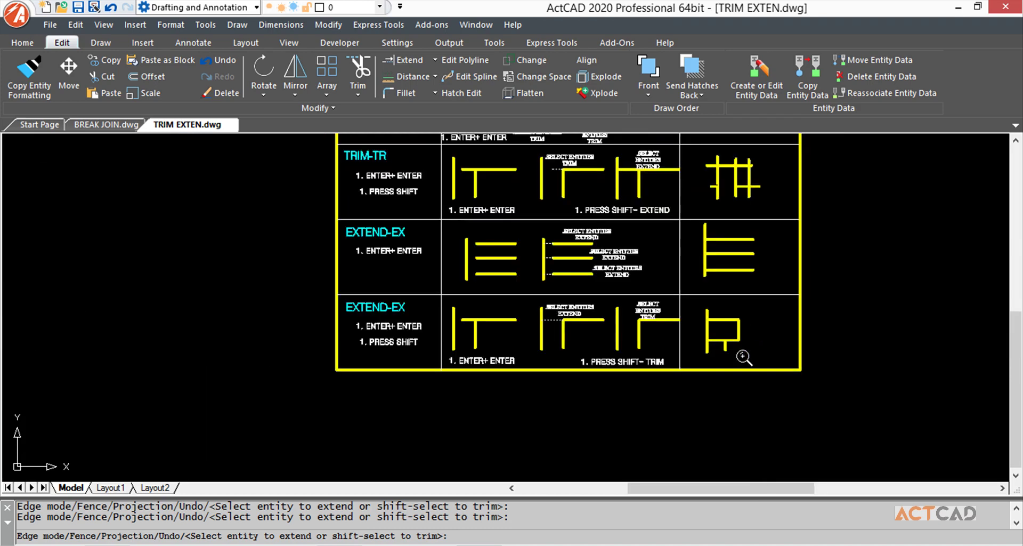
pyautogui.moveTo(569, 362); pyautogui.dragTo(481, 399, button='middle')
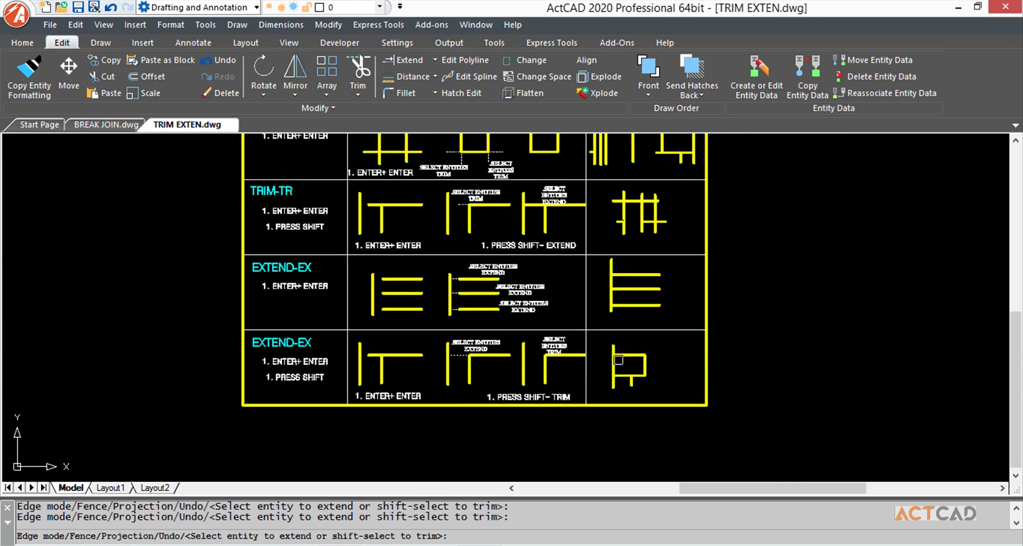
pyautogui.moveTo(619, 379); pyautogui.dragTo(538, 411, button='middle')
pyautogui.scroll(3, 552, 392)
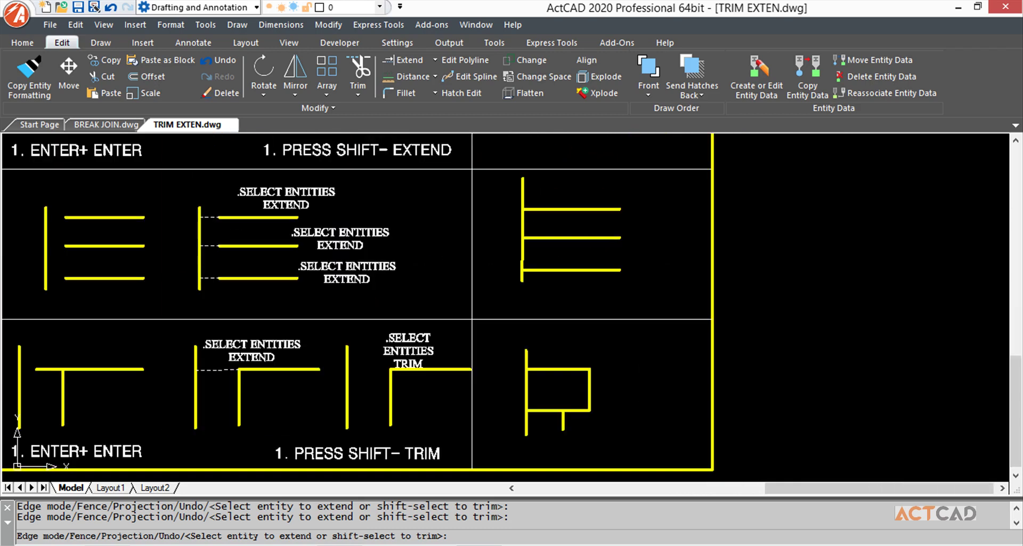